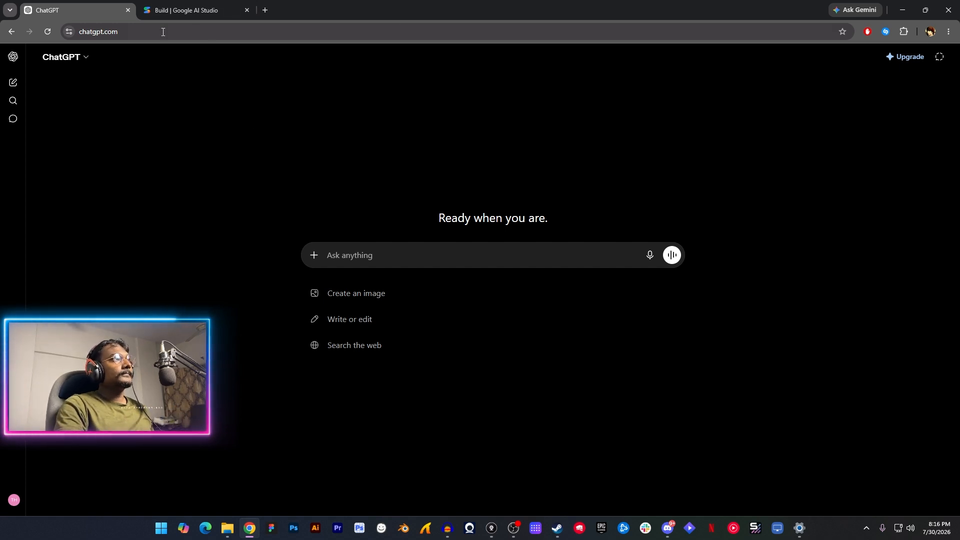
Step: Ask ChatGPT to "write me a prompt for an ai to create a professional web design for a gym"
click(413, 256)
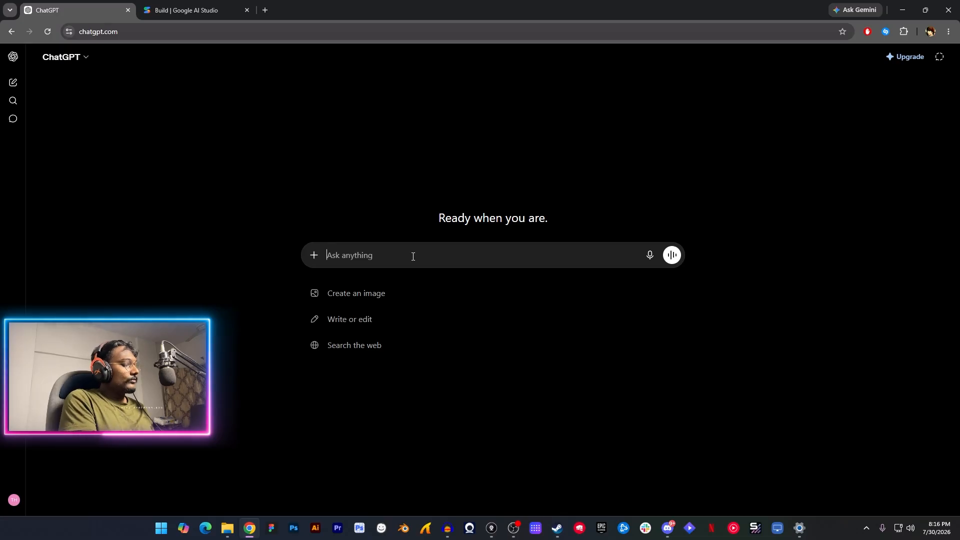
text(write me a )
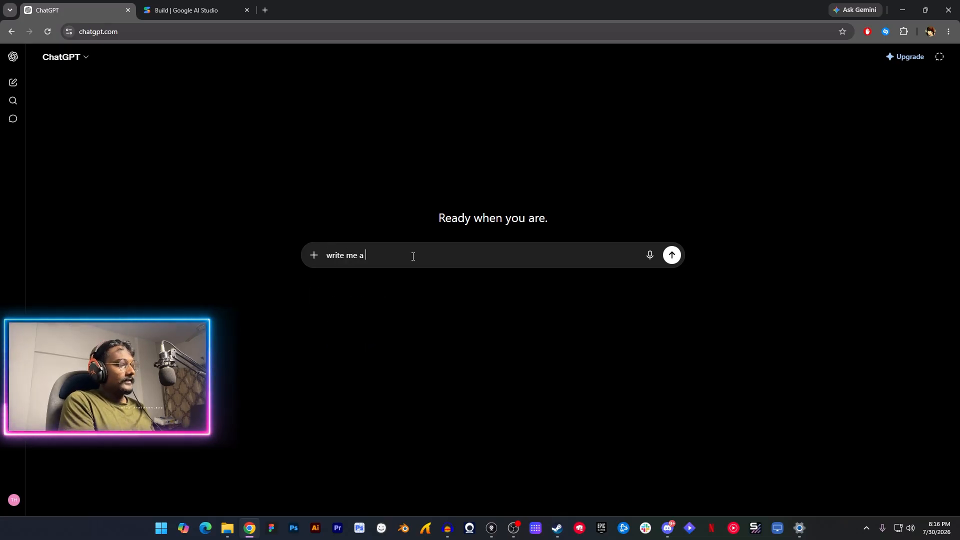
text(prompt for an)
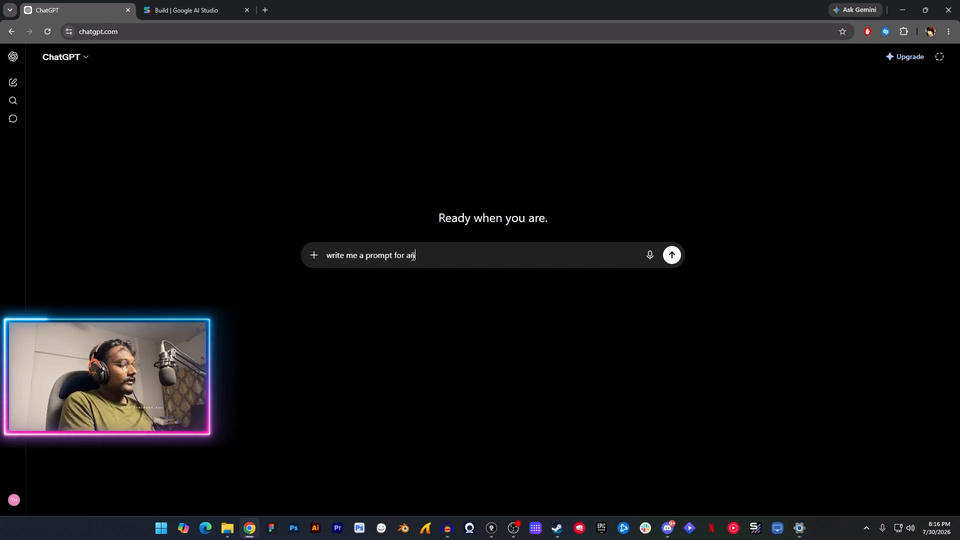
text( ai to )
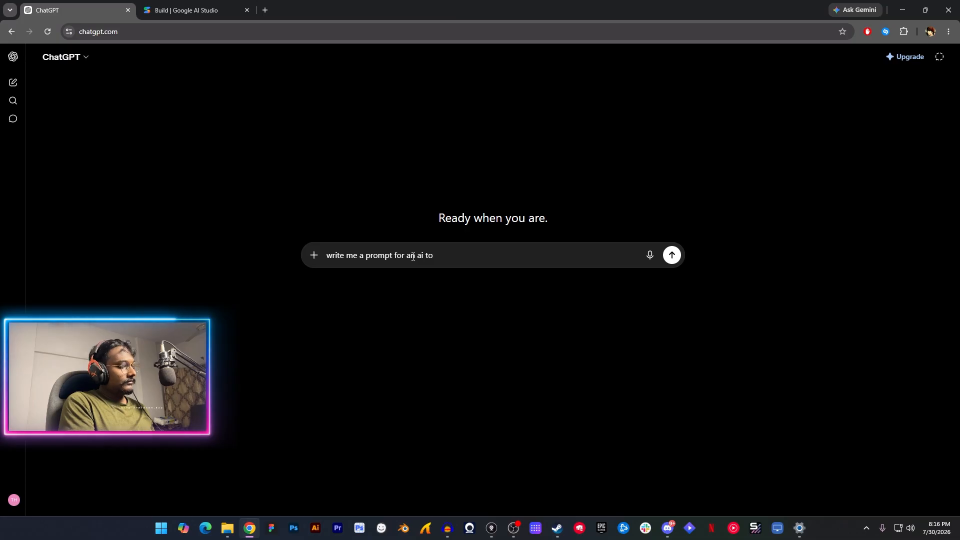
text(create a profe)
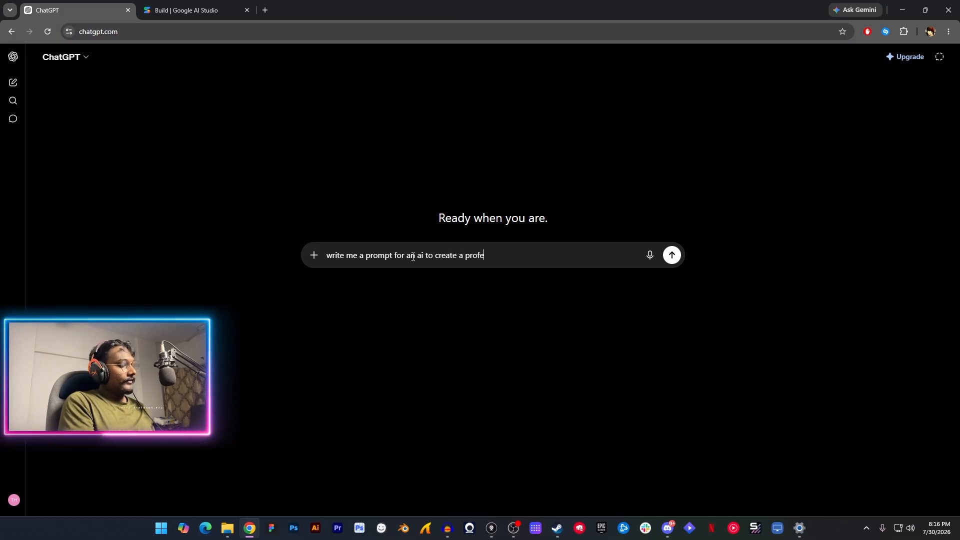
text(ssional web d)
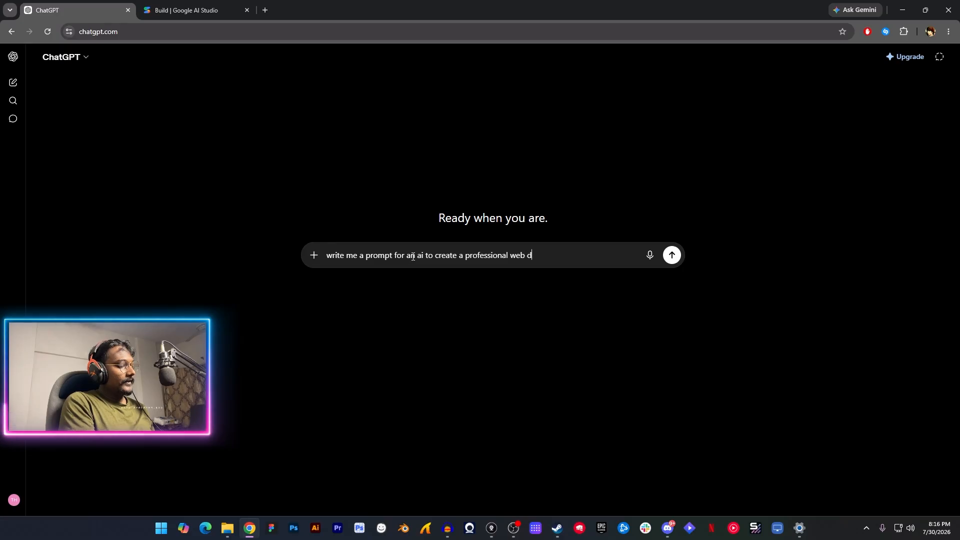
text(esign,)
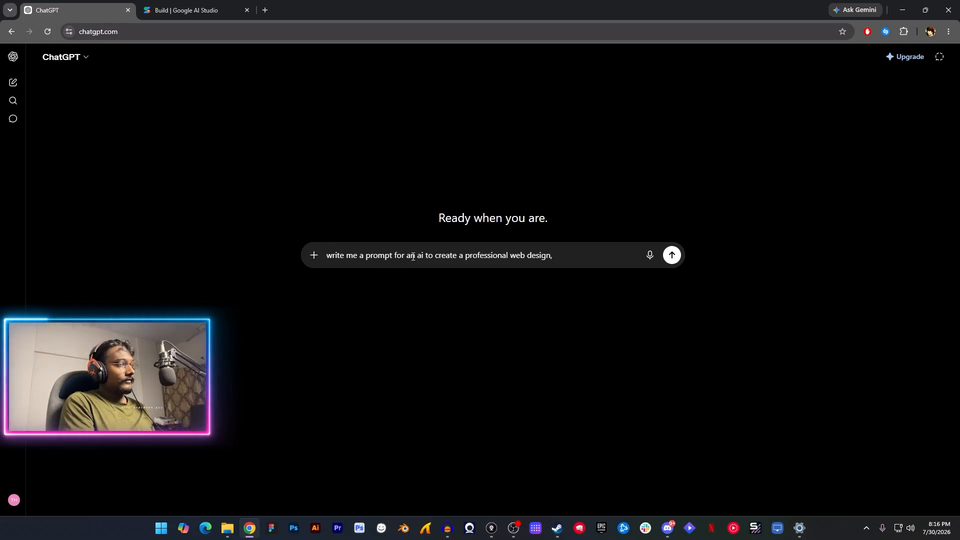
key(BackSpace)
text( for a )
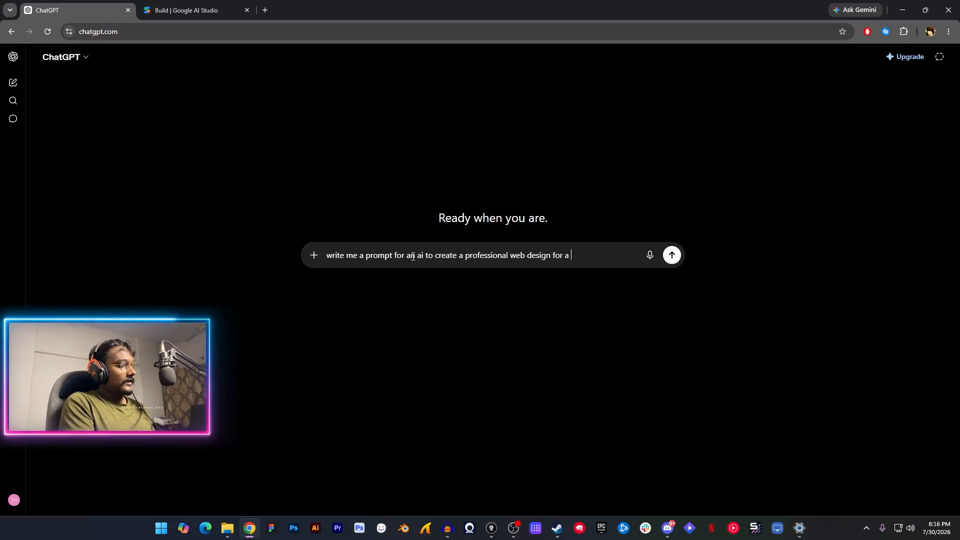
text(gym.)
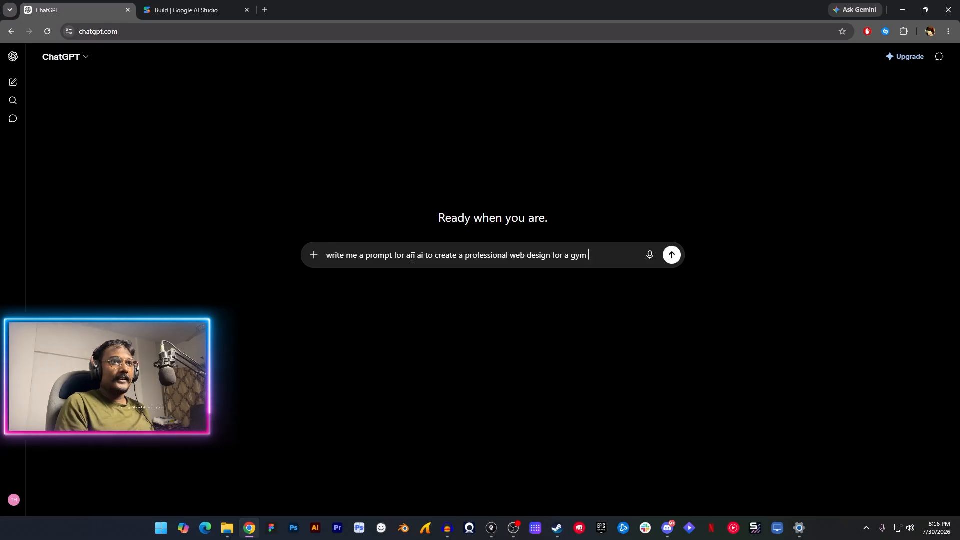
key(Return)
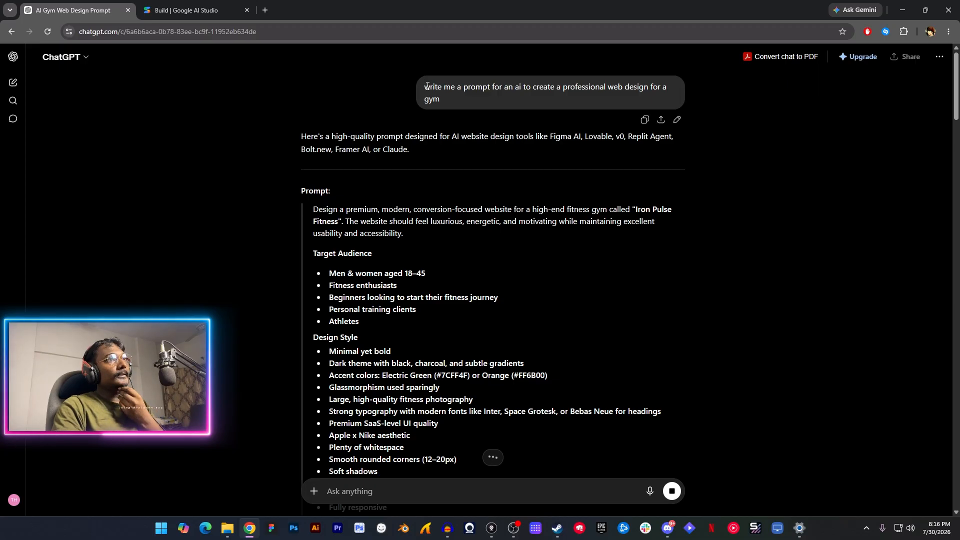
Step: Review the request and the generated gym website prompt from its introduction to the footer and UI requirements
drag(427, 86, 443, 105)
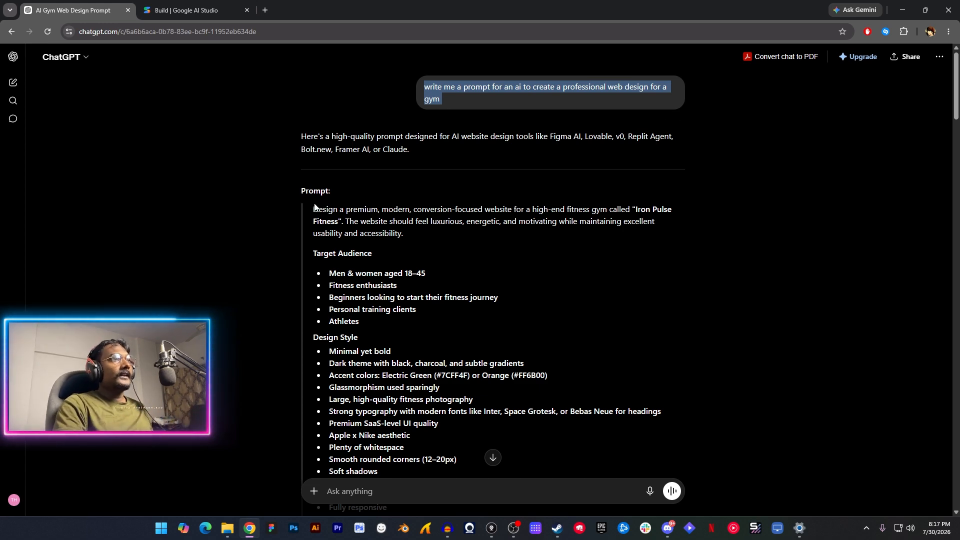
scroll(338, 206, down, 14)
scroll(337, 205, down, 20)
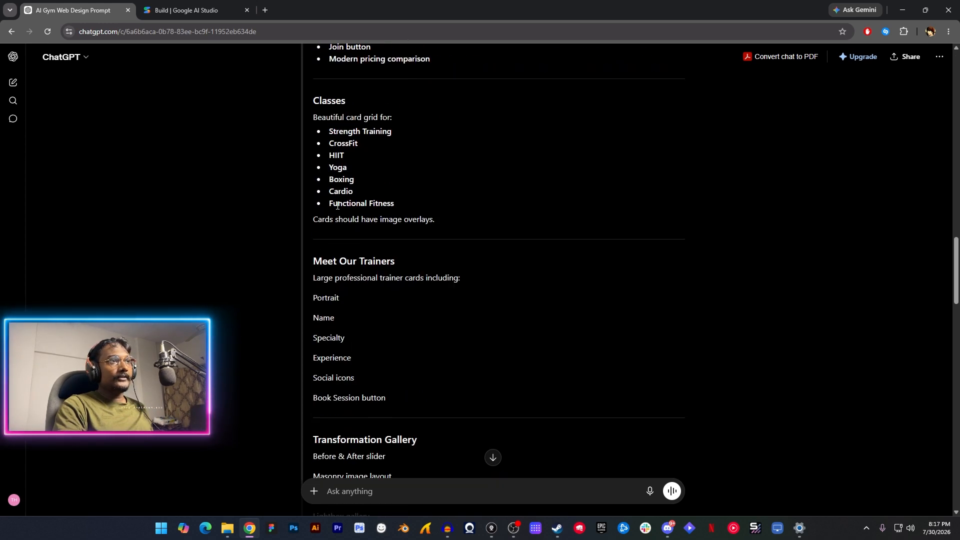
scroll(335, 203, down, 8)
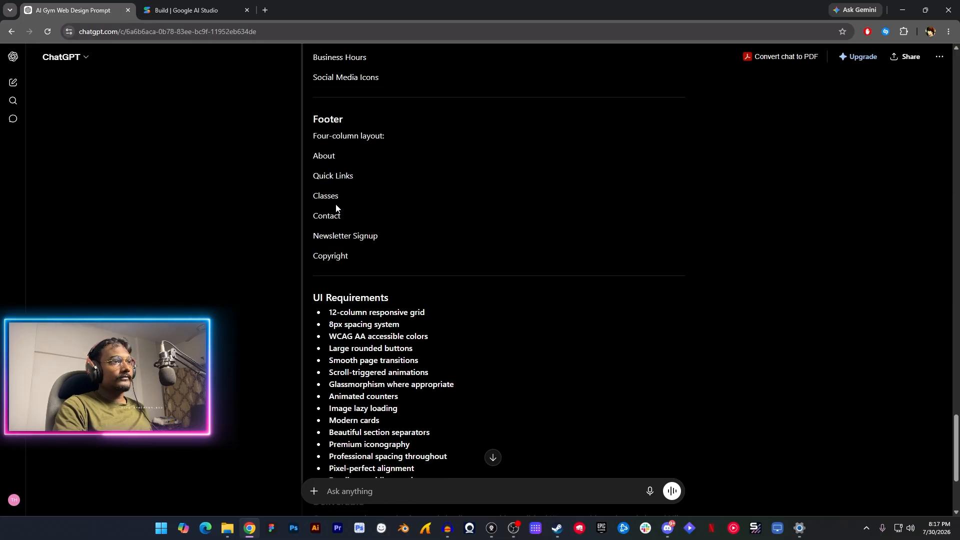
scroll(334, 206, up, 15)
scroll(335, 207, up, 20)
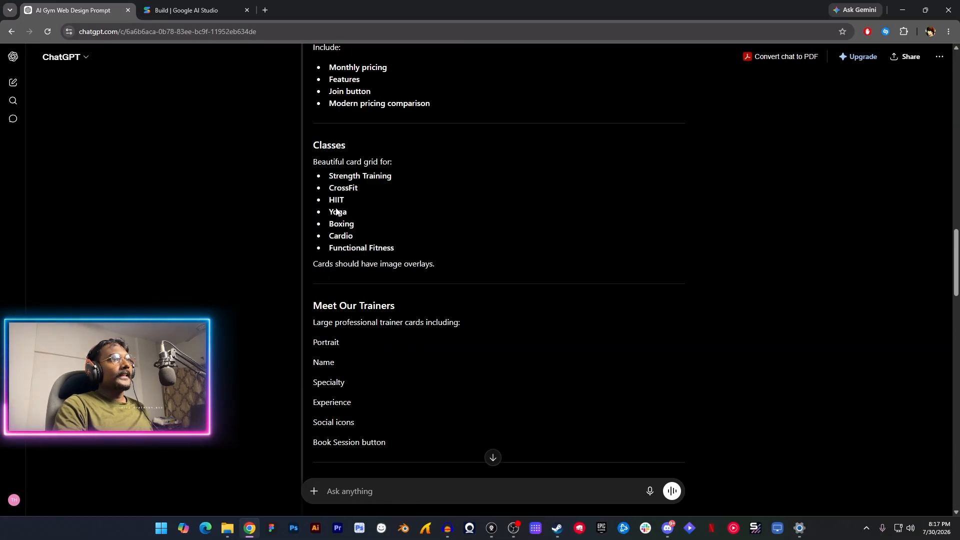
scroll(336, 210, up, 3)
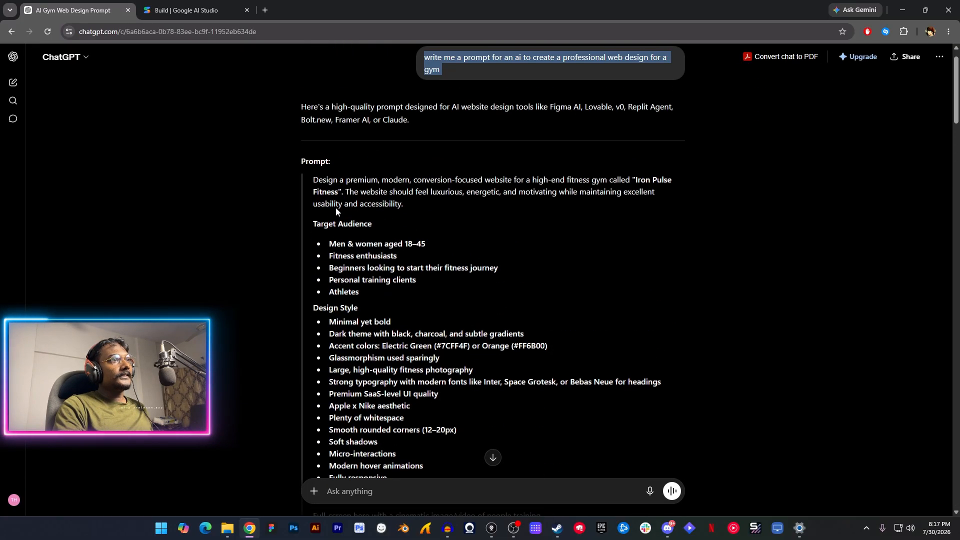
Step: Copy the full generated gym website prompt from ChatGPT into the app description in Google AI Studio
click(195, 9)
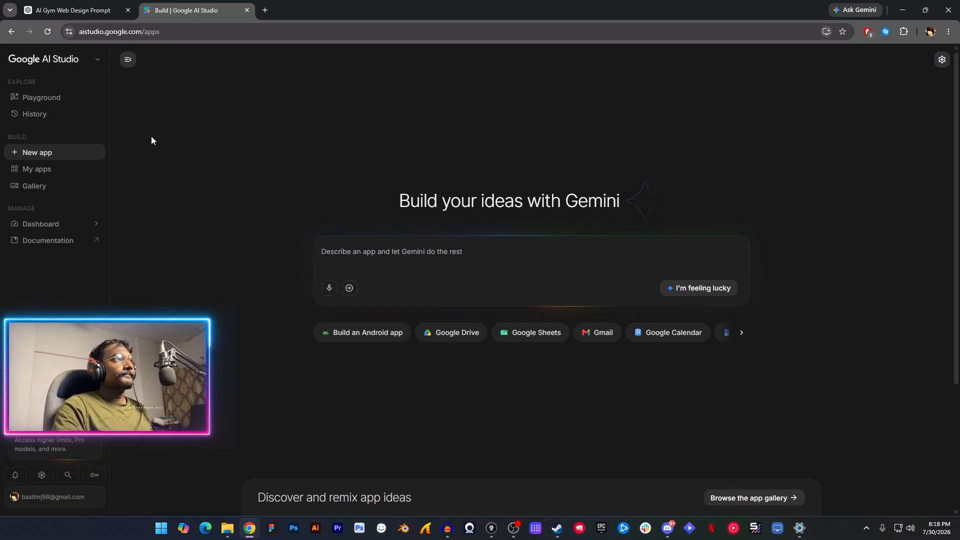
click(104, 16)
drag(312, 178, 465, 504)
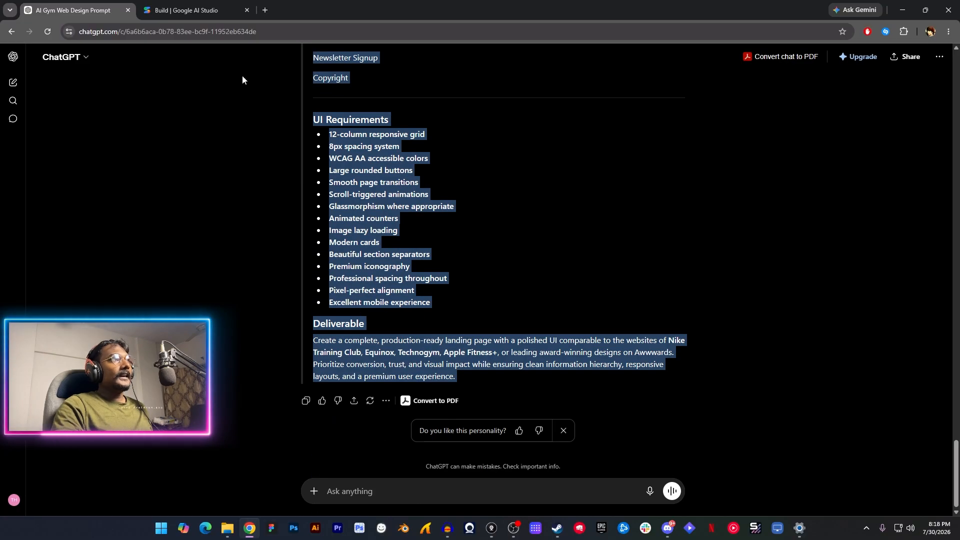
key(ctrl+Tab)
click(390, 259)
key(ctrl+v)
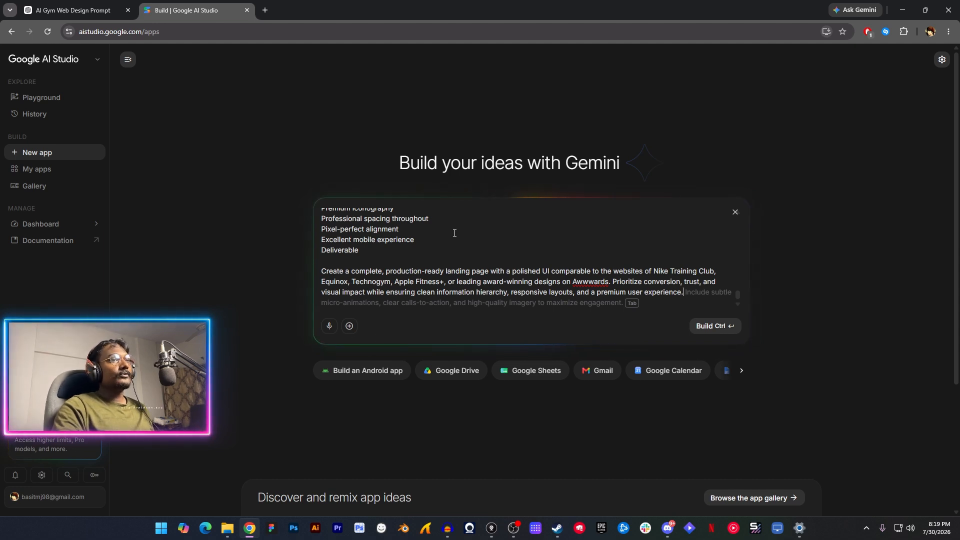
Step: Open Pinterest in a separate browser tab with a search for "gym web designs"
click(272, 12)
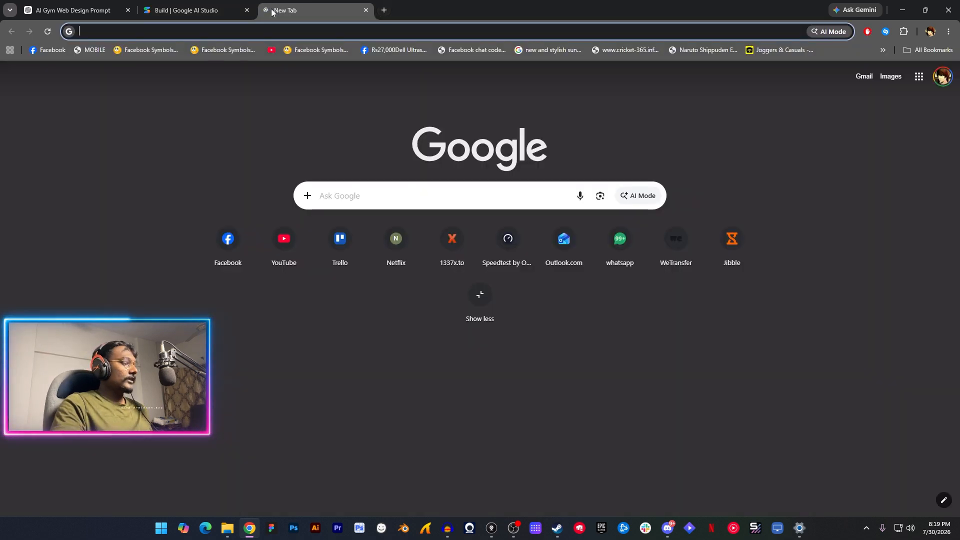
text(pinterest)
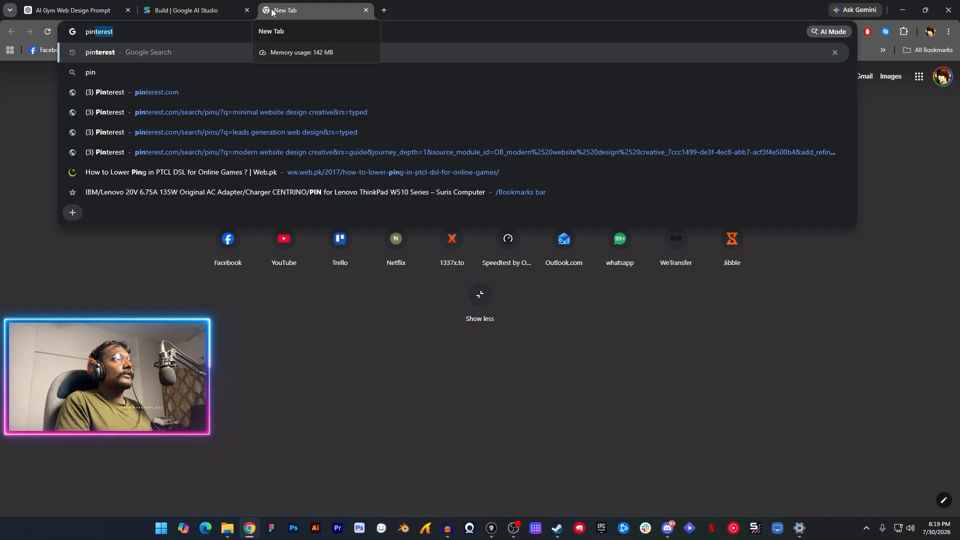
key(Return)
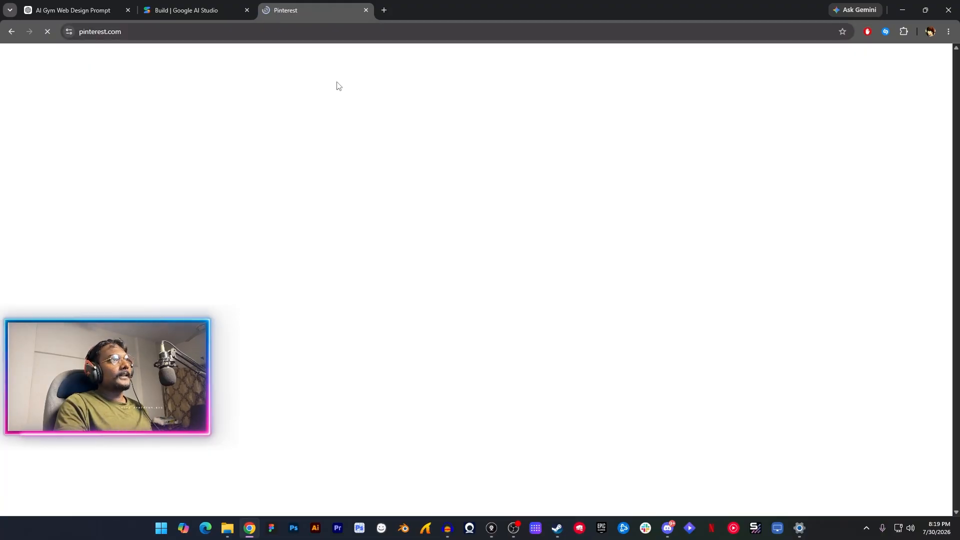
middle_click(303, 14)
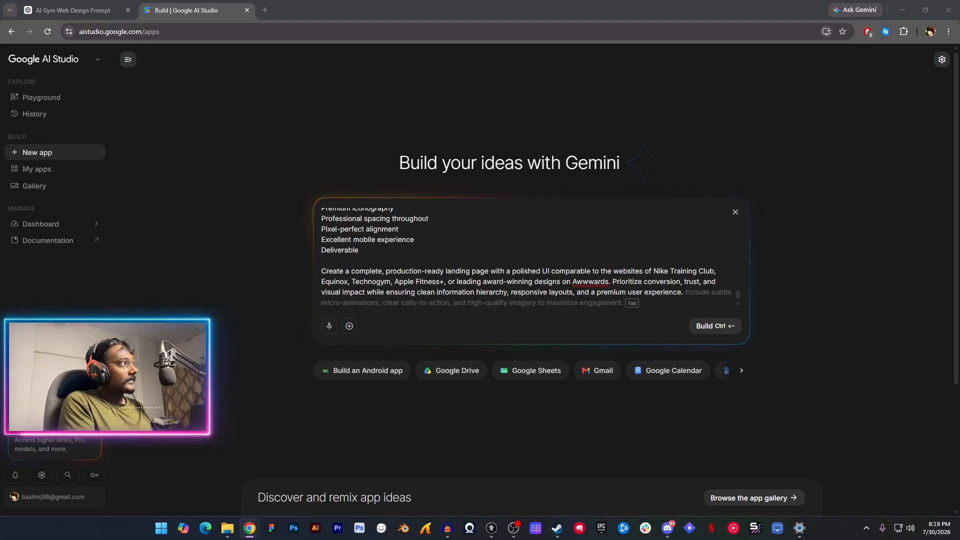
drag(0, 50, 322, 7)
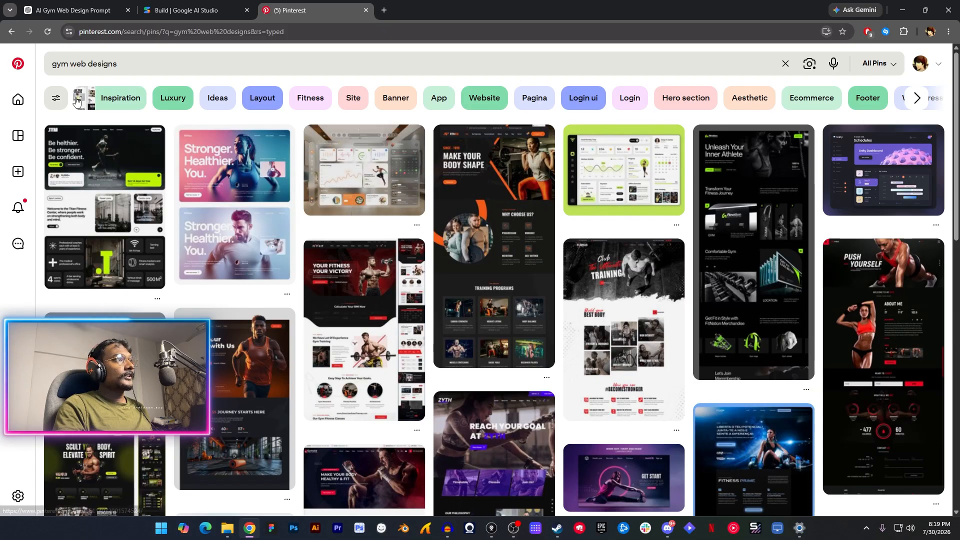
Step: Copy the TITAN and "Unleash Your Inner Athlete" gym designs from Pinterest into the AI Studio prompt as reference images
mouse_move(129, 205)
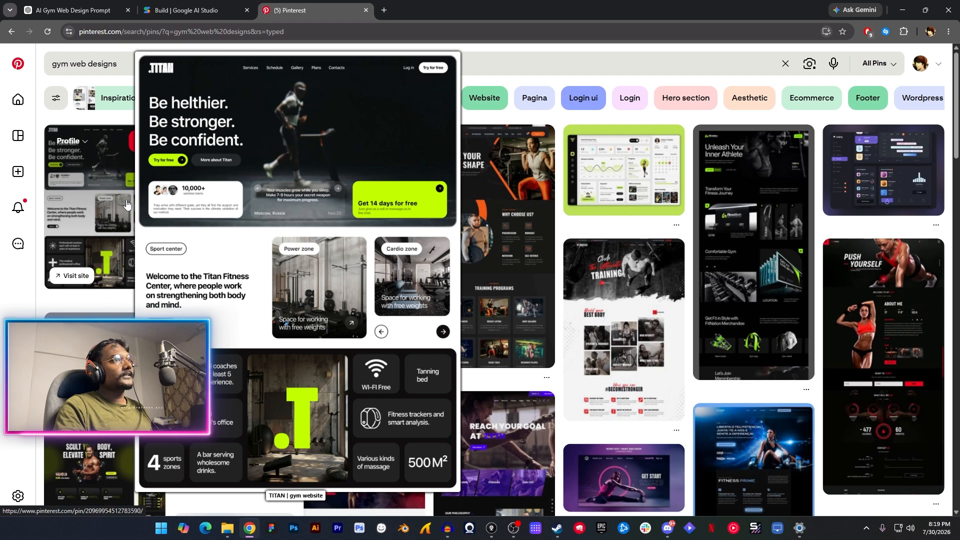
click(171, 18)
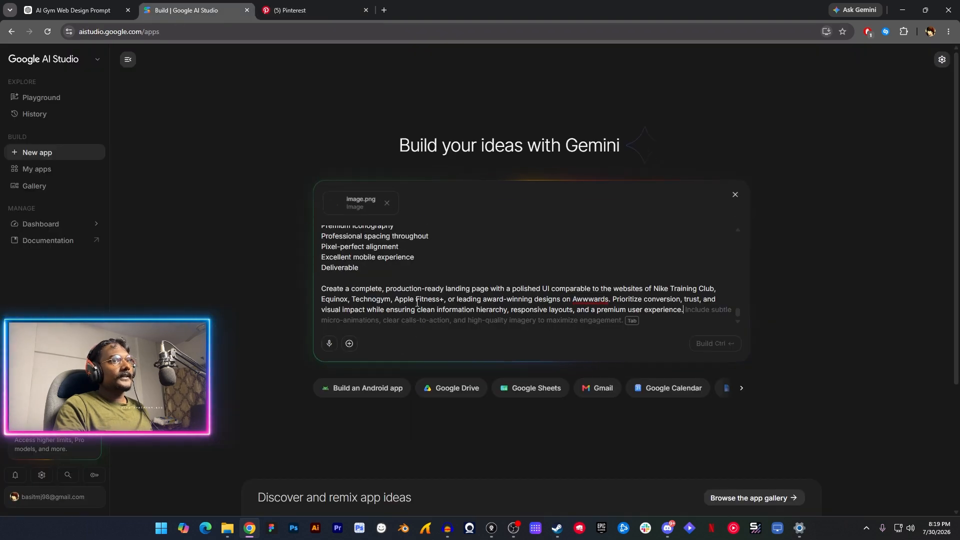
click(320, 10)
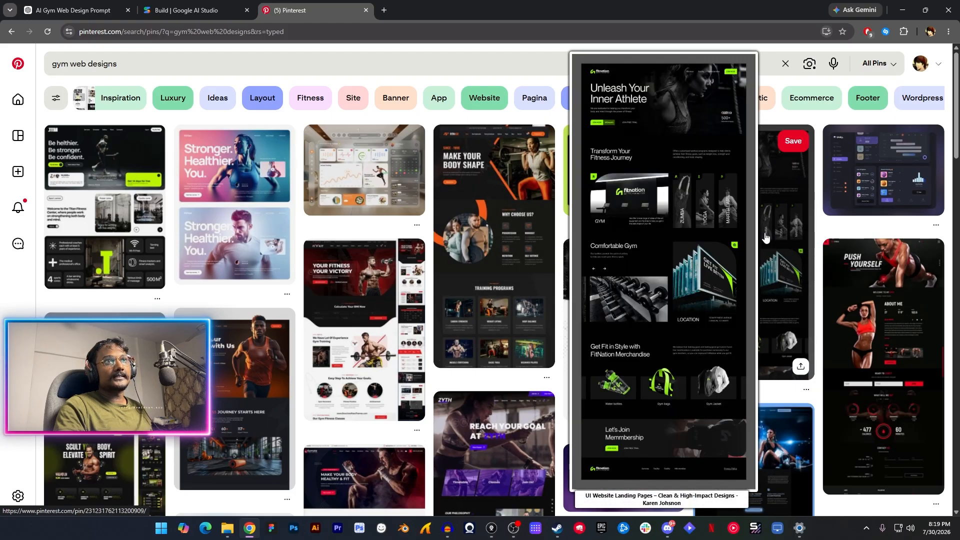
click(190, 4)
key(ctrl+v)
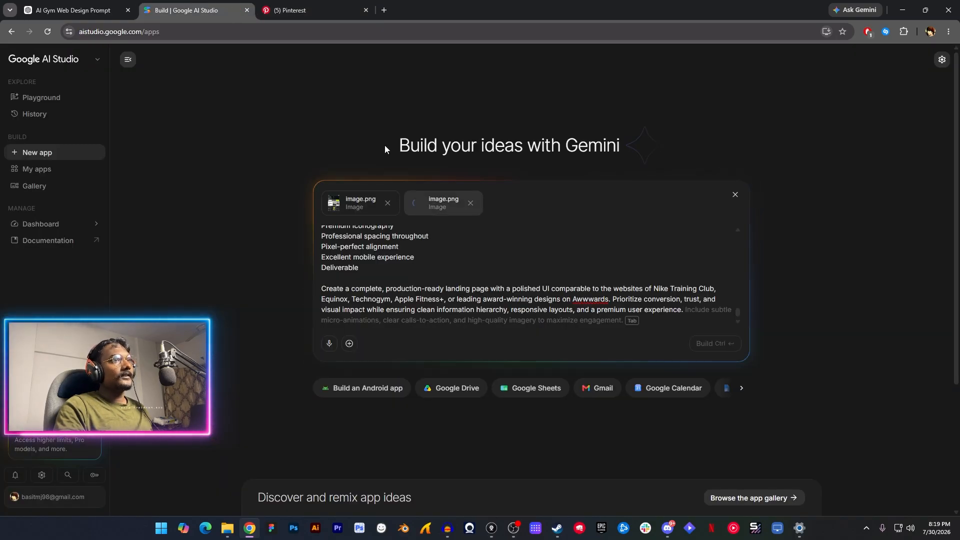
Step: Add the Pinterest bodybuilding gym design with the black and lime-green layout as a third reference image in the AI Studio prompt
click(297, 4)
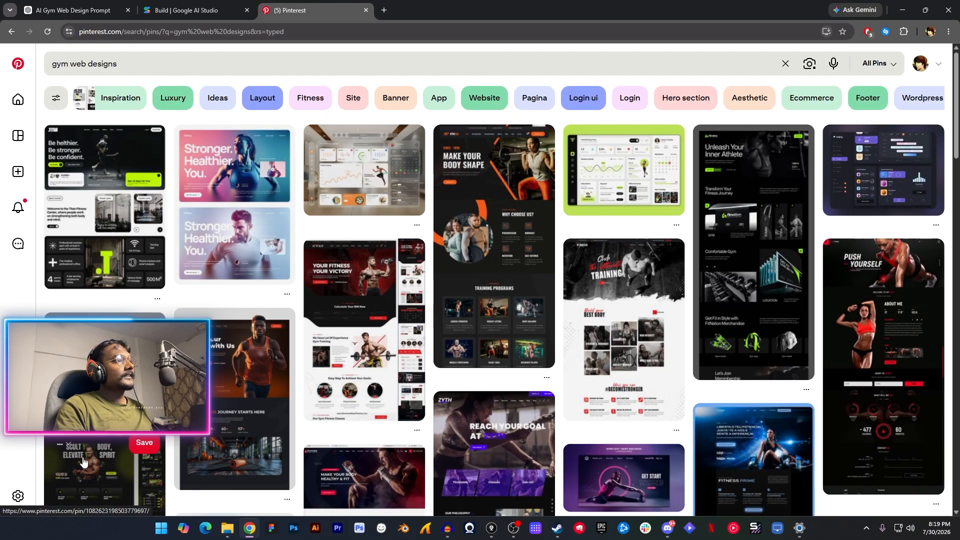
mouse_move(84, 462)
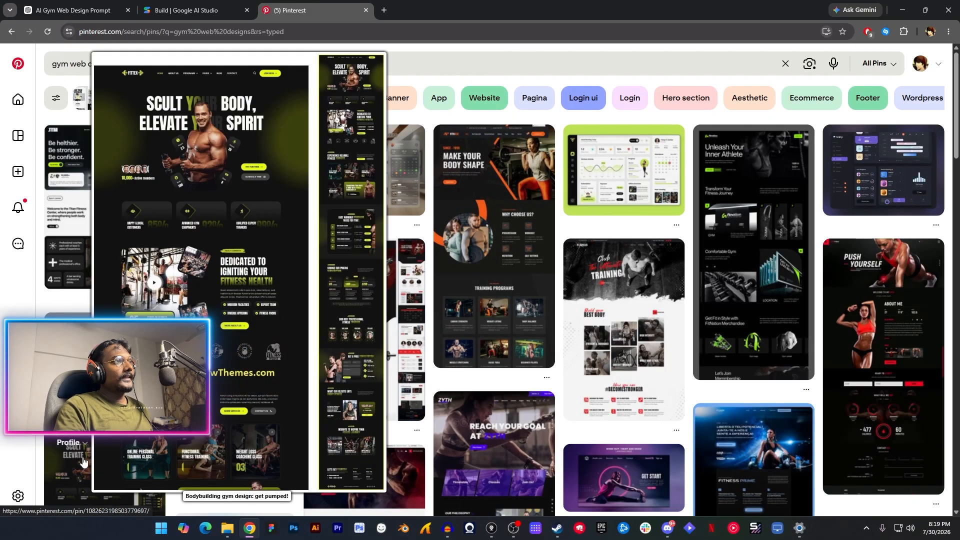
click(183, 6)
key(ctrl+v)
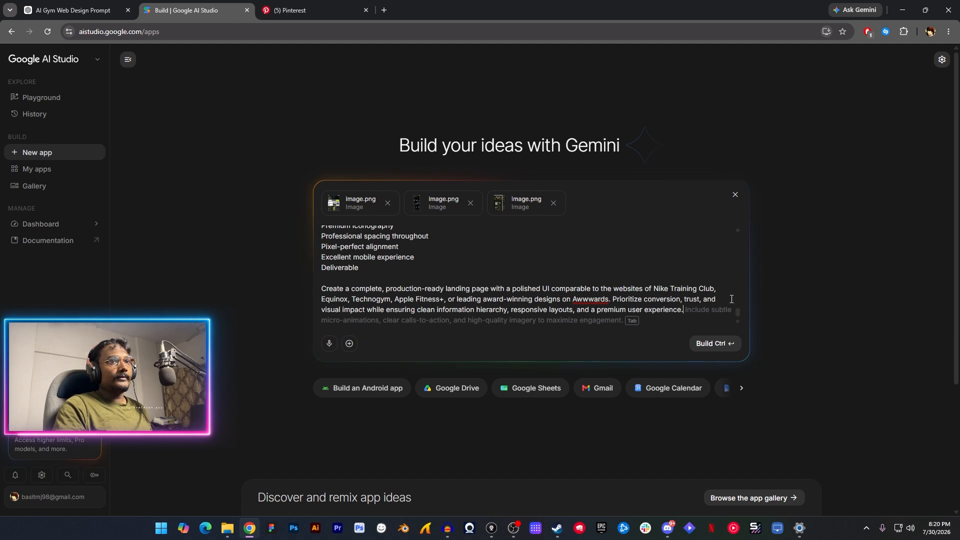
Step: Accept the suggested closing sentence about micro-animations and imagery, and submit the prompt to build the app
key(Tab)
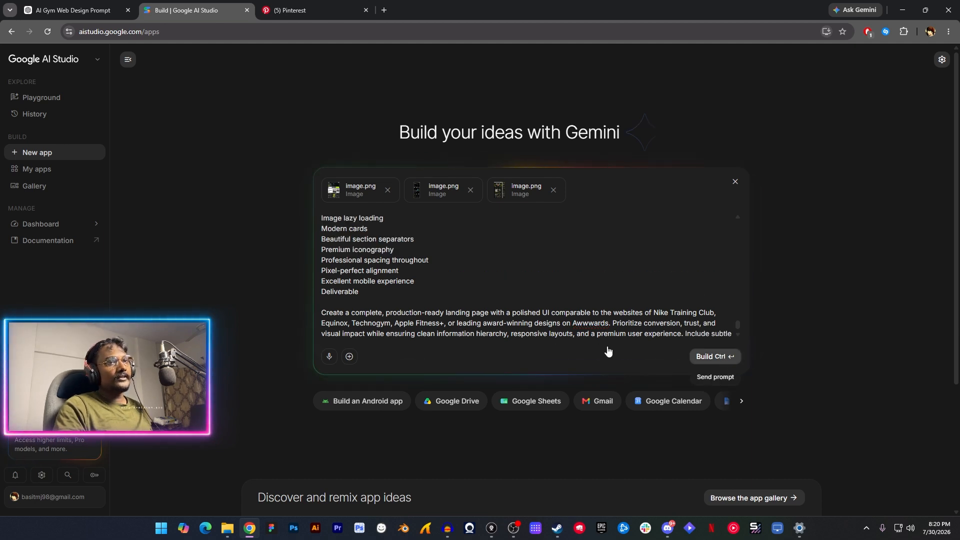
key(ctrl+Return)
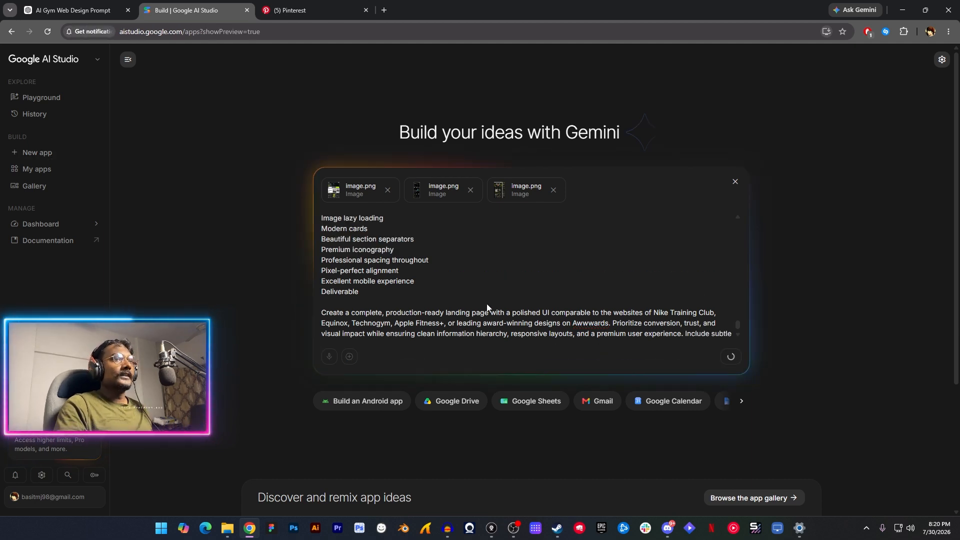
click(161, 96)
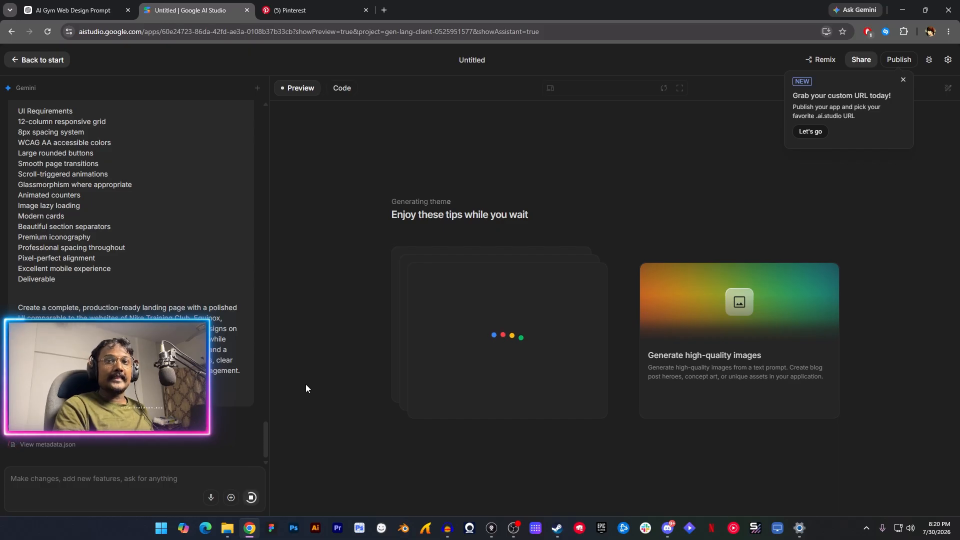
Step: Compare the five generated design previews for the gym site and select the Sophisticated Dark design
click(902, 80)
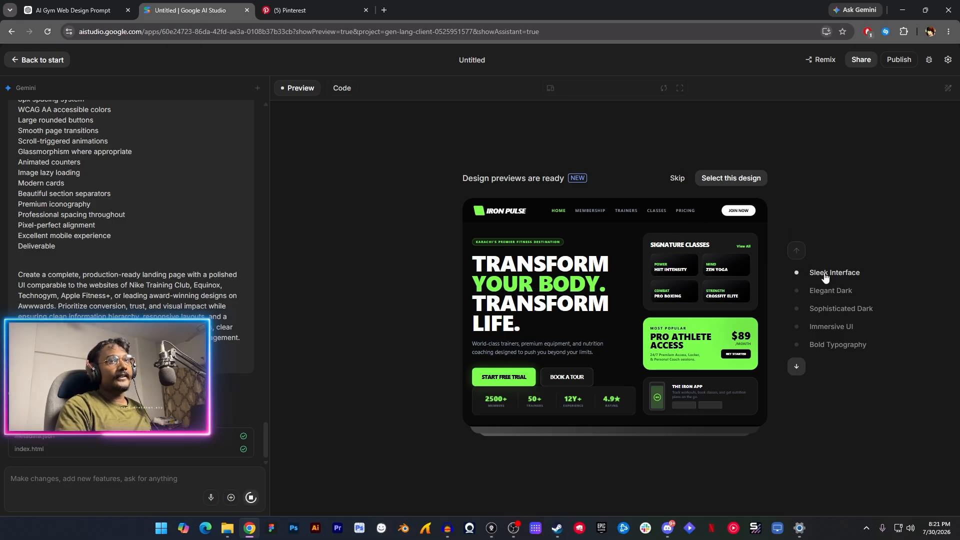
click(829, 291)
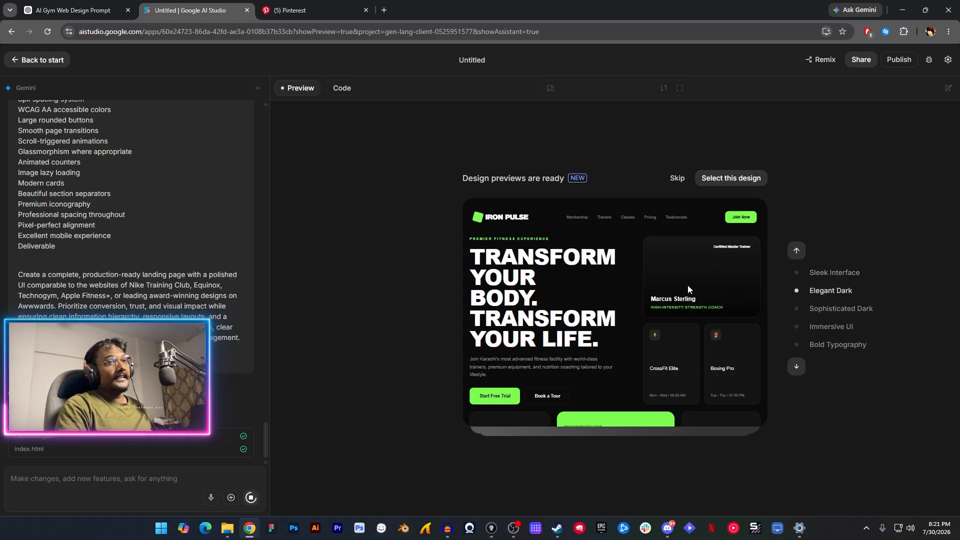
click(840, 309)
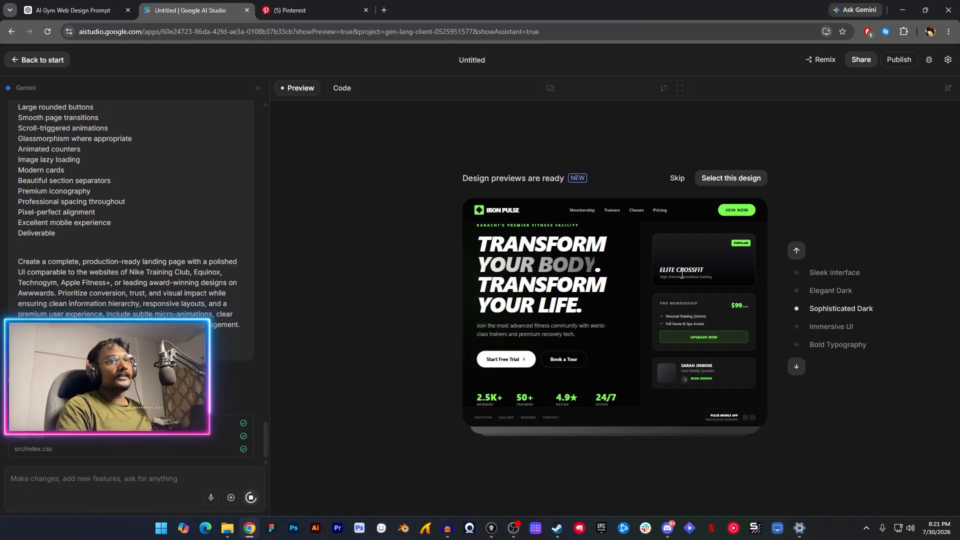
click(838, 327)
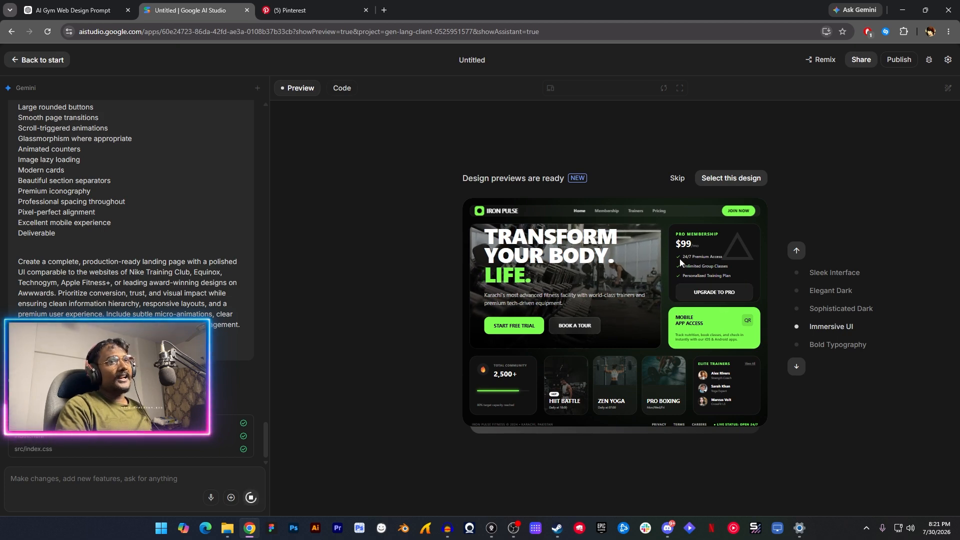
click(835, 344)
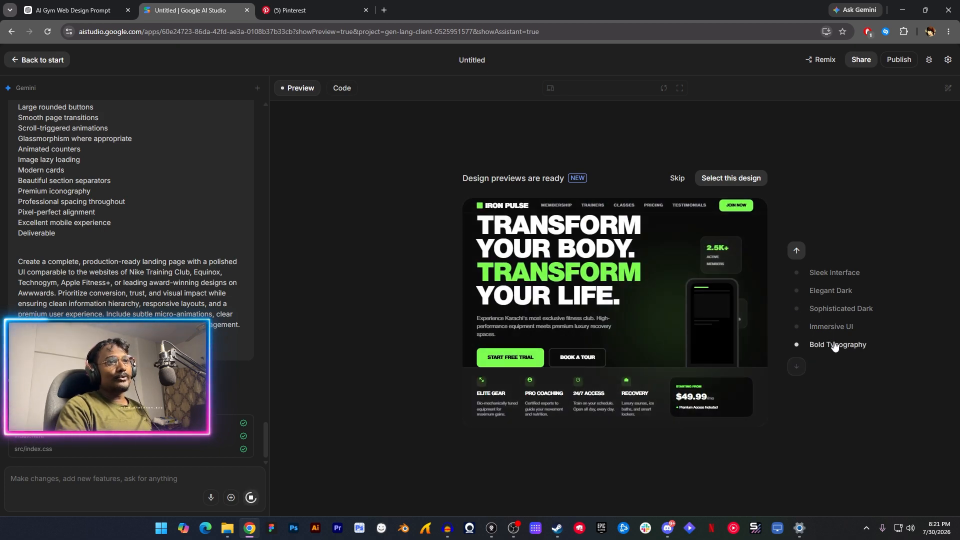
click(842, 308)
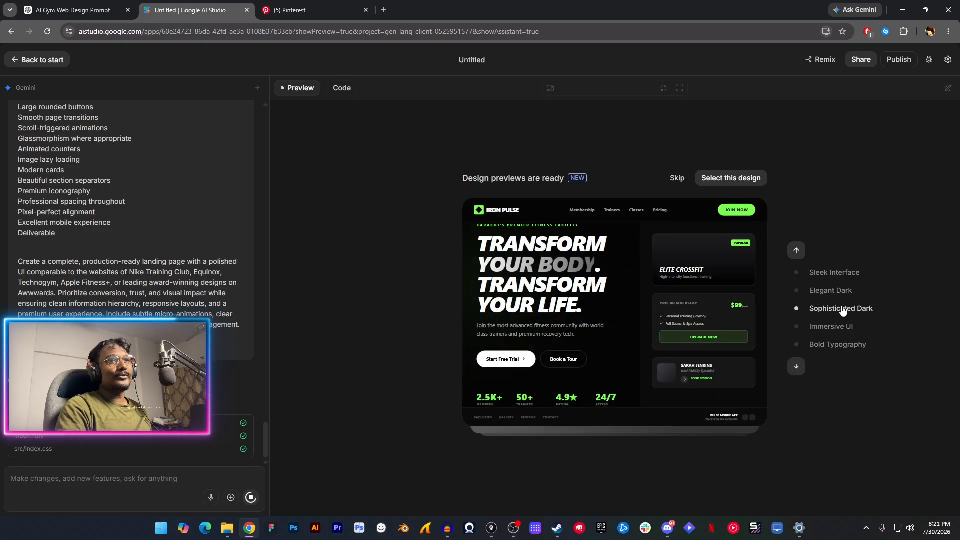
click(750, 181)
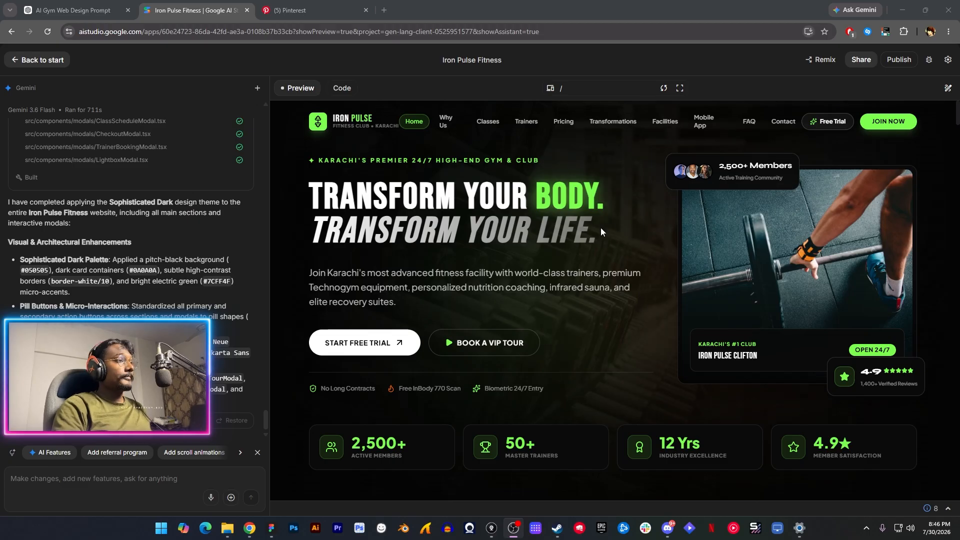
Step: Show the generated Iron Pulse Fitness site preview in full screen and reload it
click(229, 11)
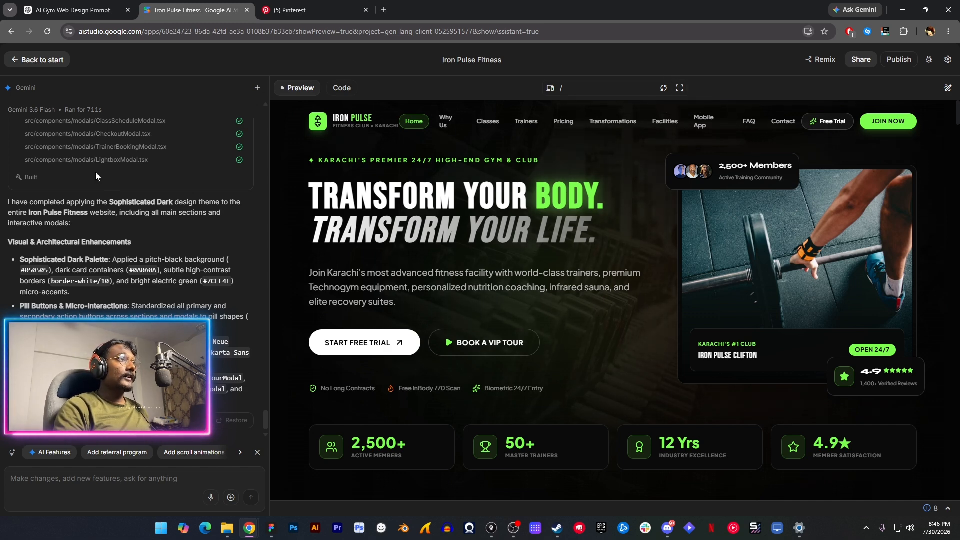
click(680, 89)
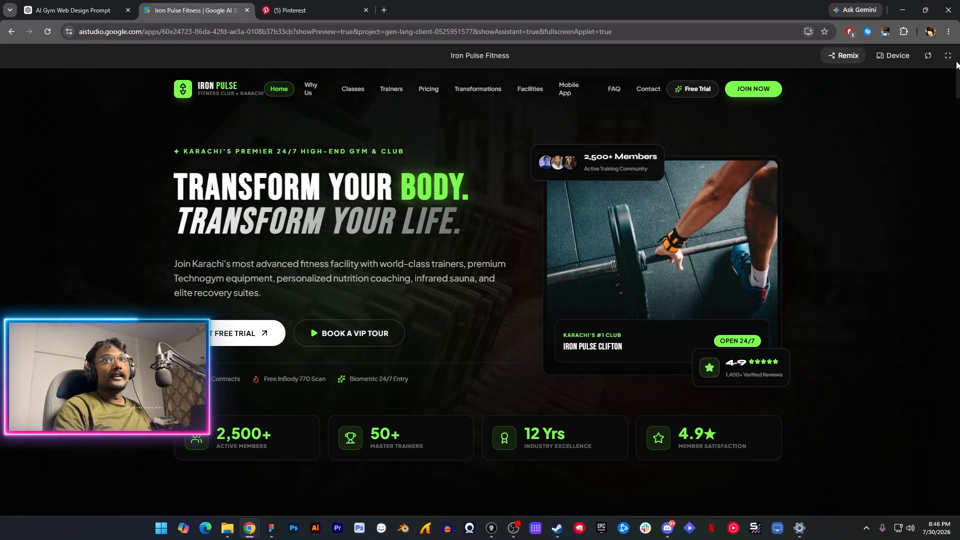
click(929, 57)
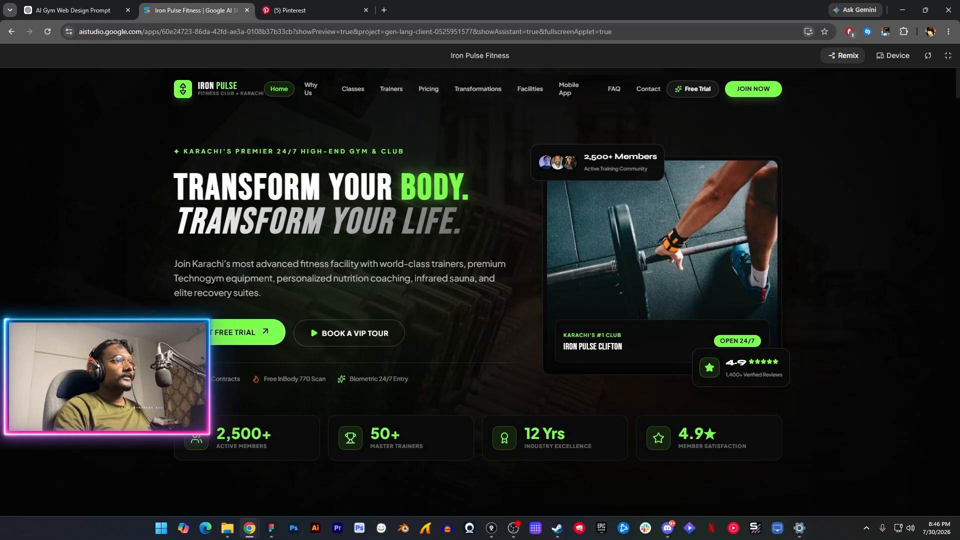
Step: Review the Why Us section and test the Signature Classes filters: Strength & Muscle, HIIT & Cardio, Boxing & Combat, and All Classes
scroll(557, 197, down, 10)
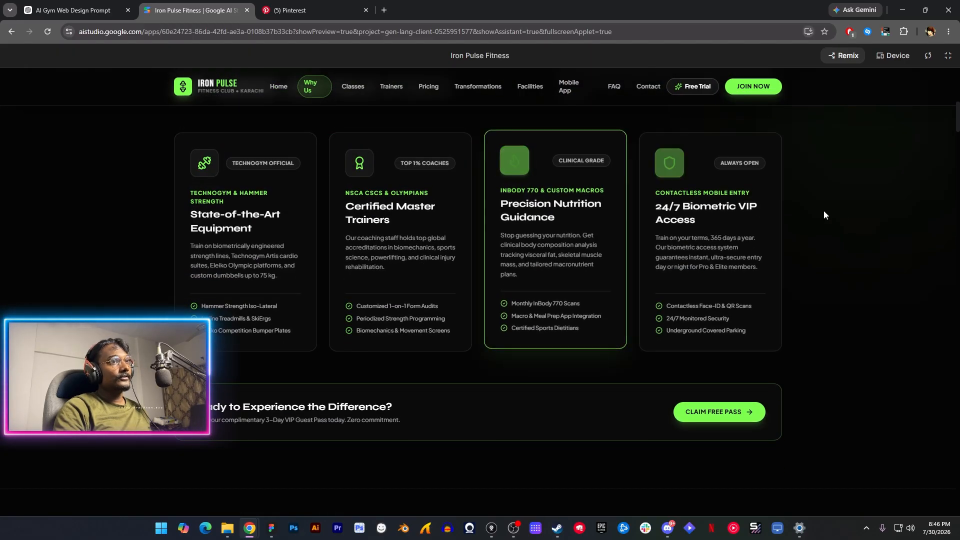
scroll(230, 220, down, 1)
scroll(230, 220, down, 2)
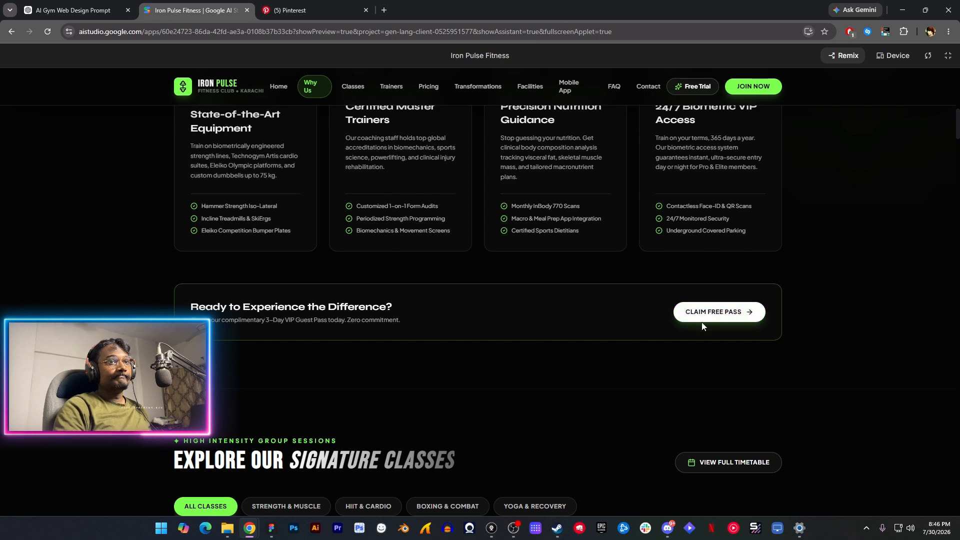
scroll(701, 322, down, 3)
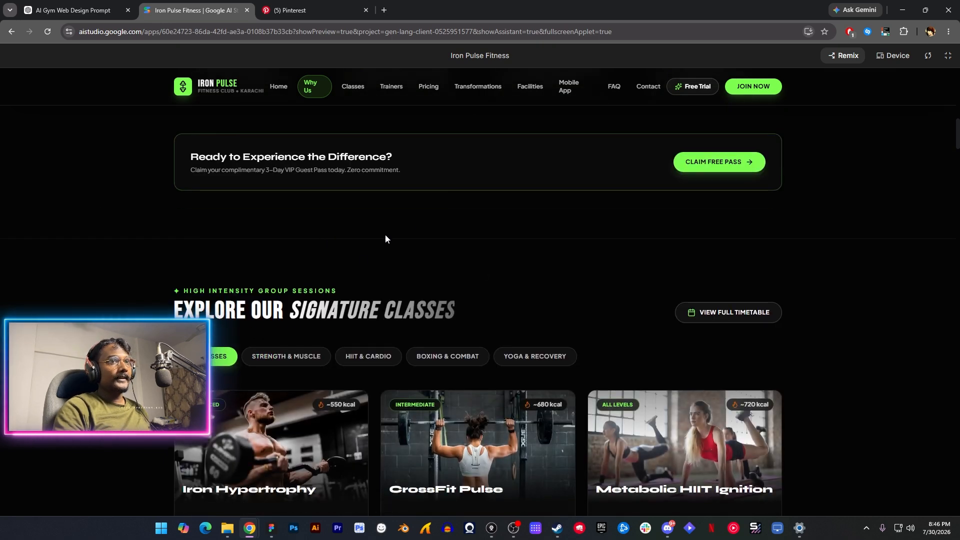
scroll(385, 237, down, 4)
scroll(52, 231, down, 1)
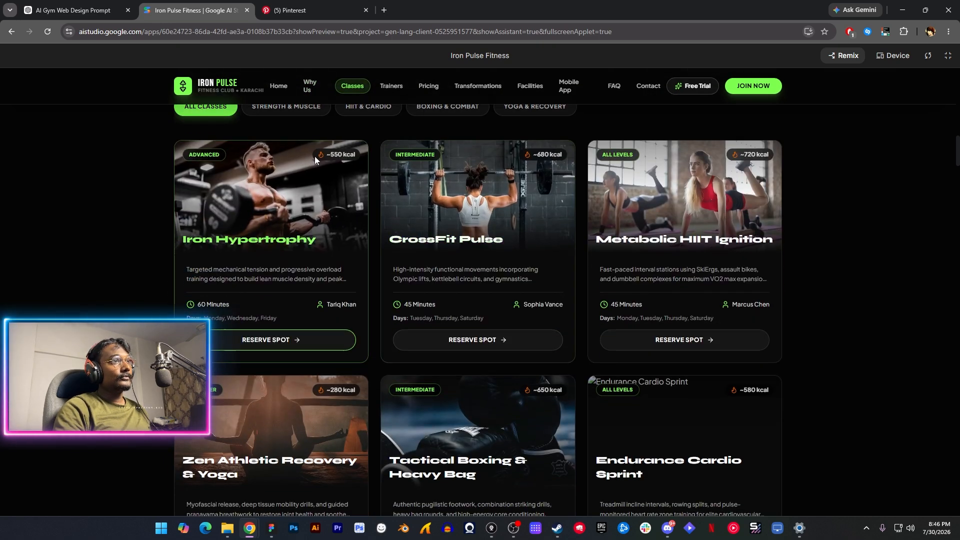
scroll(314, 156, up, 1)
click(305, 157)
click(368, 156)
click(475, 157)
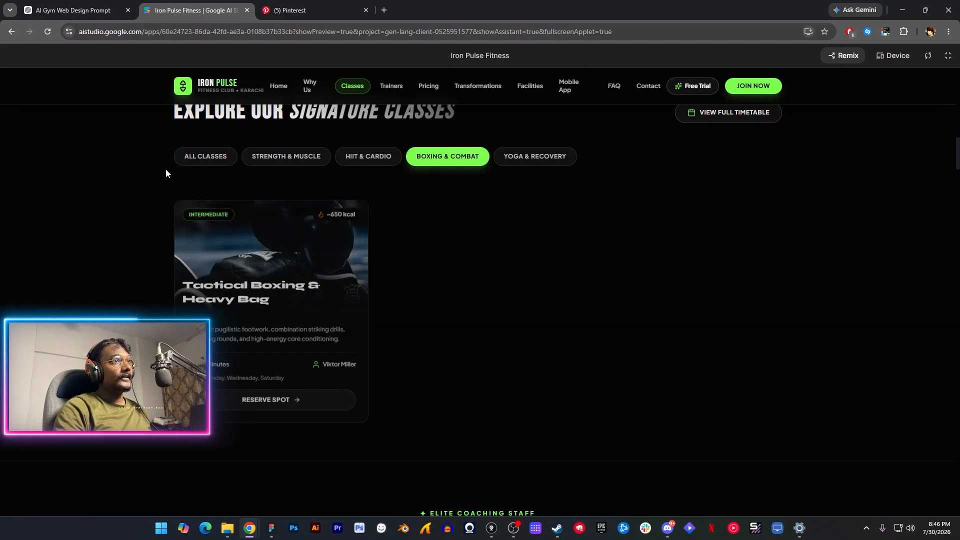
click(202, 159)
Step: Look over the Master Trainers section and view the second and third member transformation stories
scroll(77, 200, down, 4)
scroll(150, 241, down, 9)
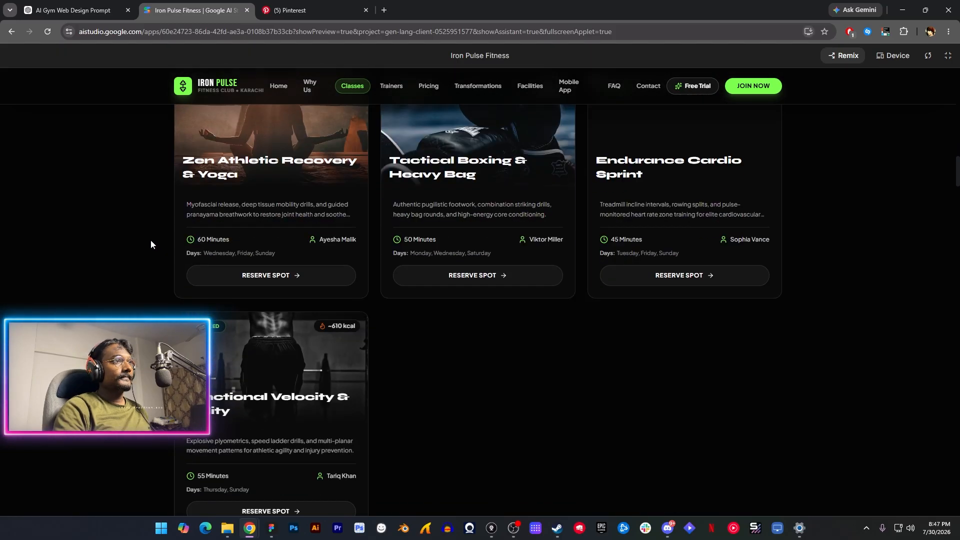
scroll(220, 240, down, 10)
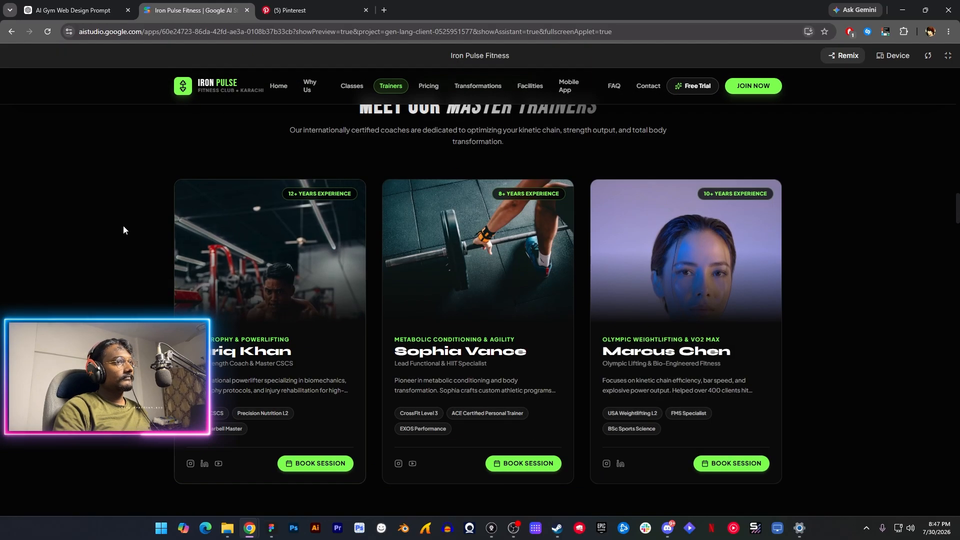
scroll(123, 233, down, 11)
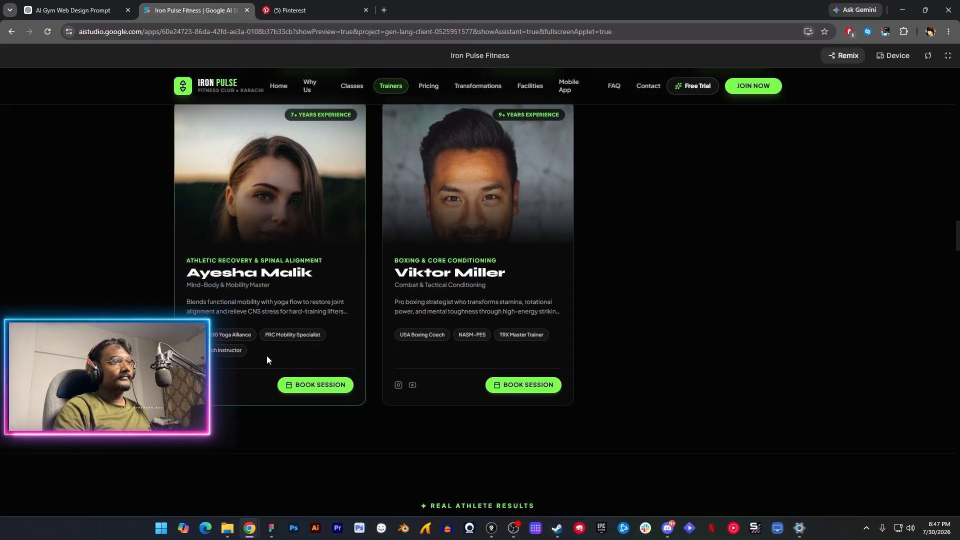
click(450, 166)
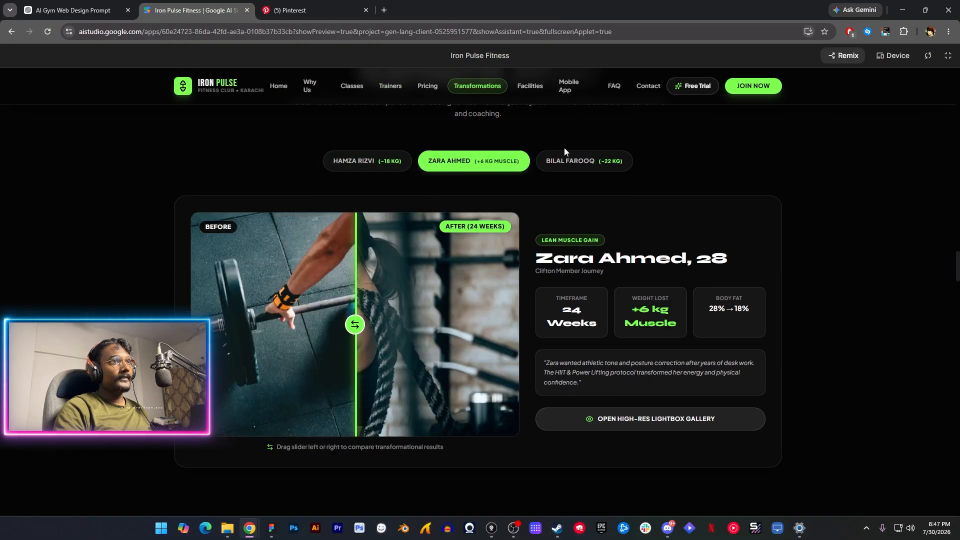
click(572, 159)
Step: Test the monthly and annual billing switch and set the results estimator's training frequency to 5 days per week
scroll(150, 198, down, 3)
scroll(136, 200, down, 7)
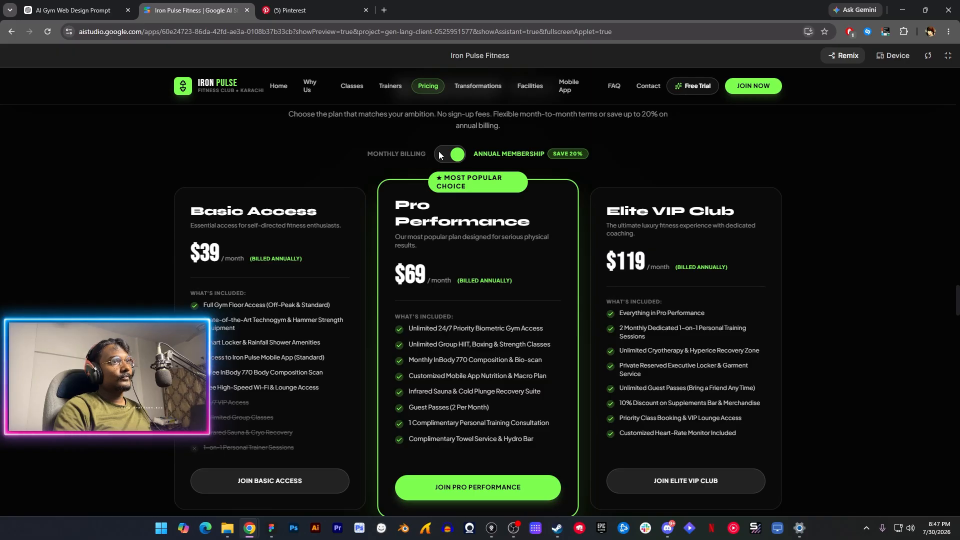
click(439, 155)
click(439, 155)
scroll(36, 206, down, 7)
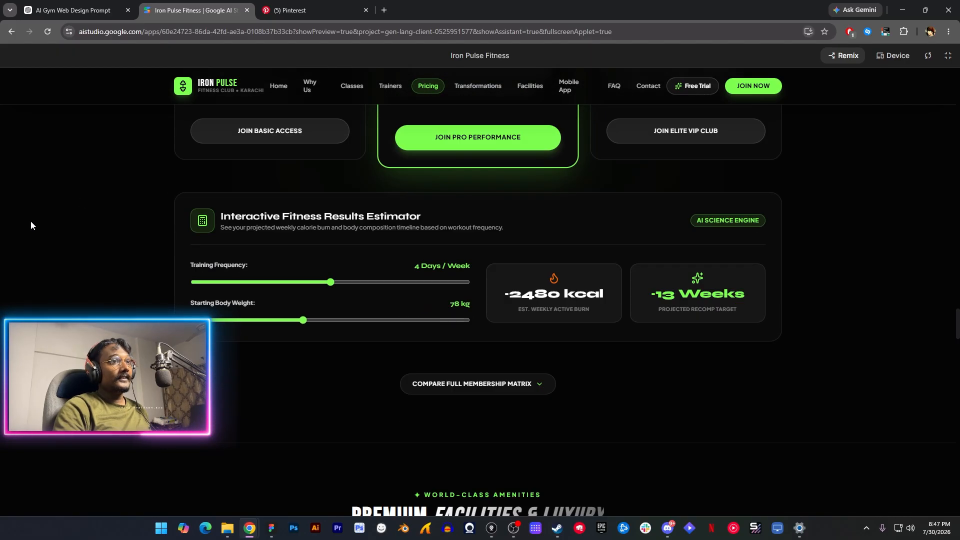
click(397, 282)
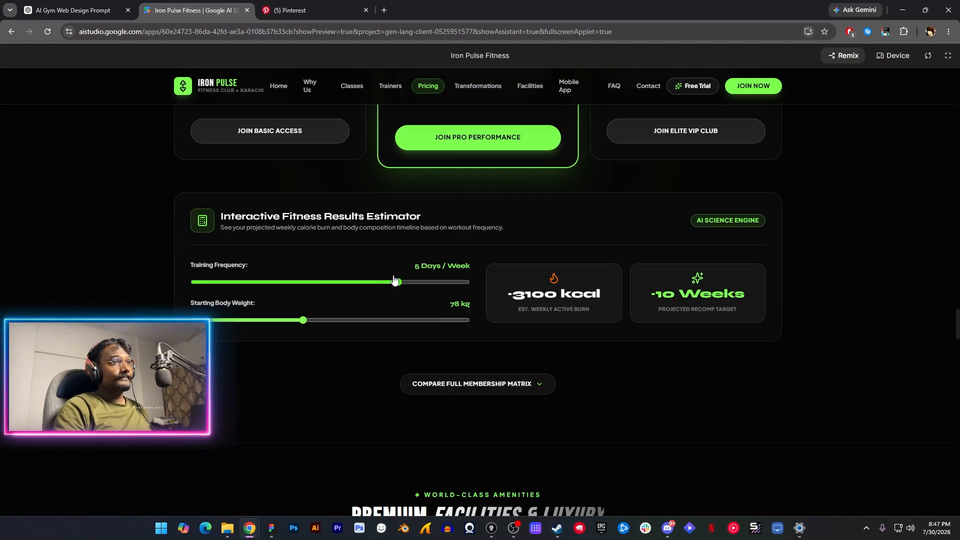
Step: Expand and collapse the full membership comparison matrix, and look over the Premium Facilities & Luxury amenities
scroll(260, 302, down, 4)
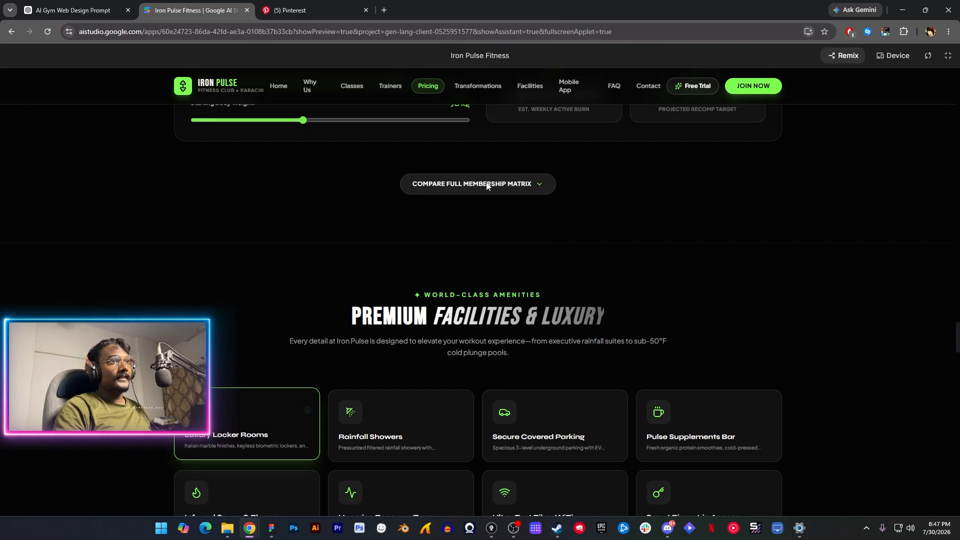
click(487, 186)
click(487, 186)
scroll(227, 222, down, 5)
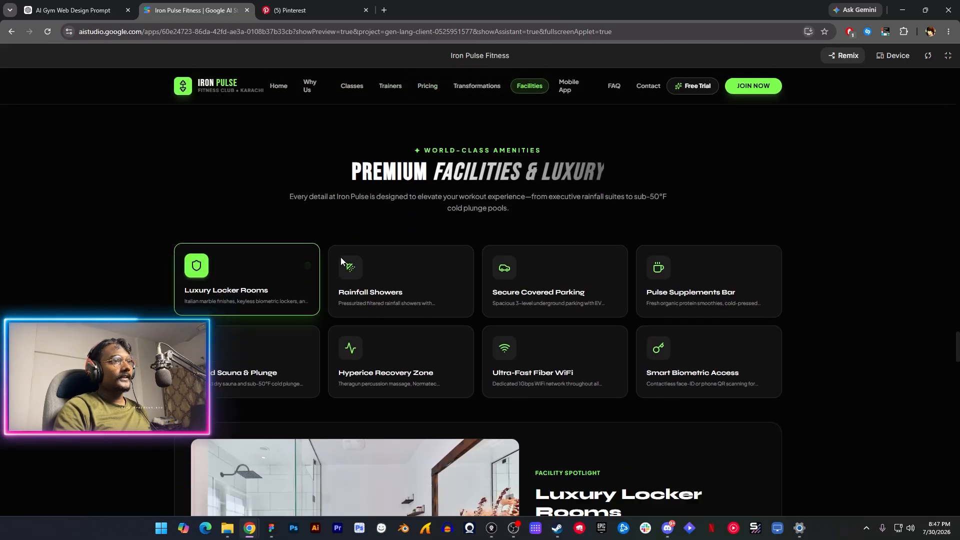
click(427, 216)
Step: Examine the member reviews, mobile app, FAQ, contact and footer sections, and return to the site's hero section
scroll(255, 234, down, 15)
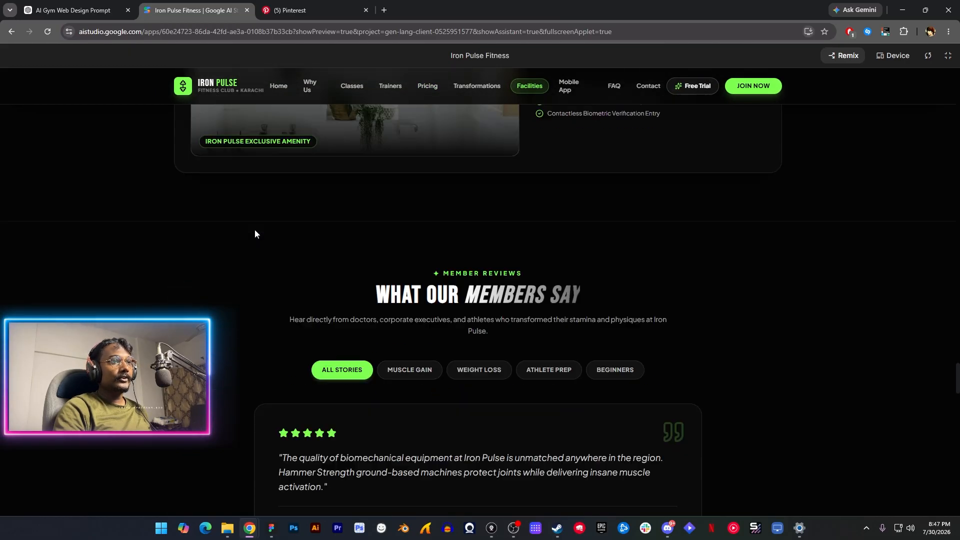
scroll(252, 234, down, 7)
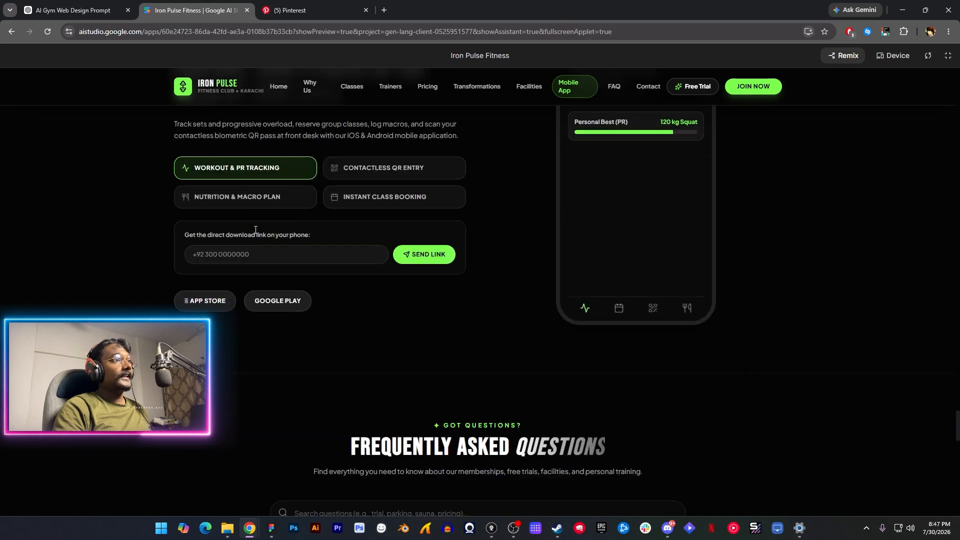
scroll(250, 233, down, 15)
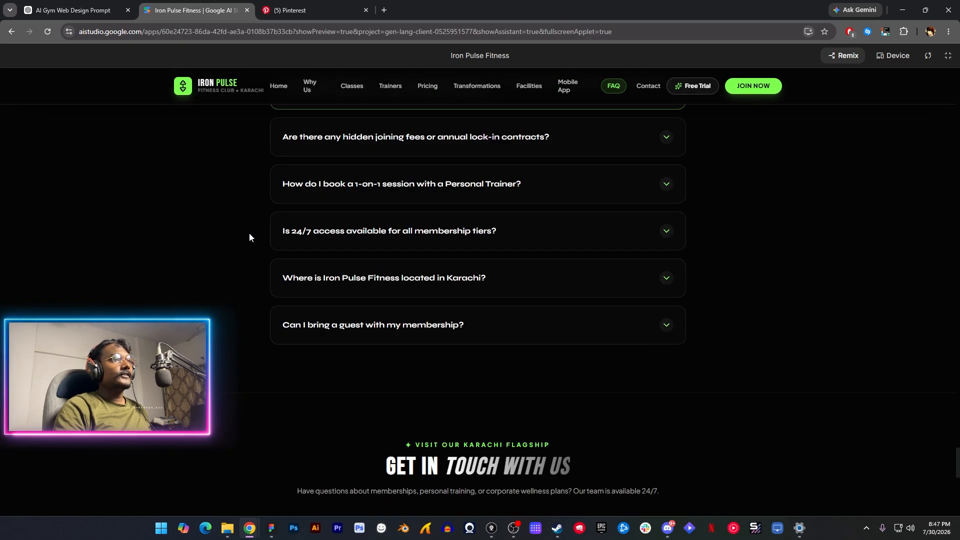
scroll(146, 241, down, 3)
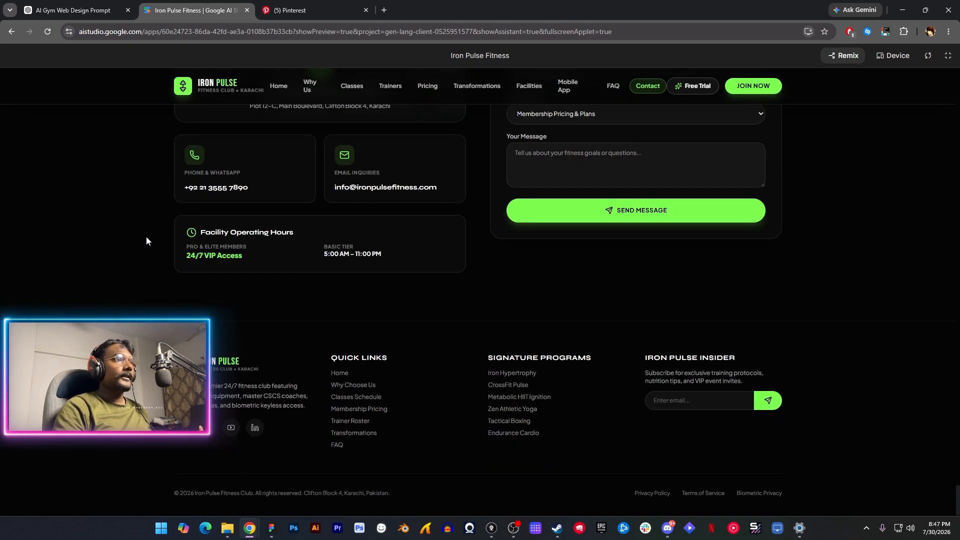
scroll(141, 243, up, 8)
scroll(811, 280, up, 18)
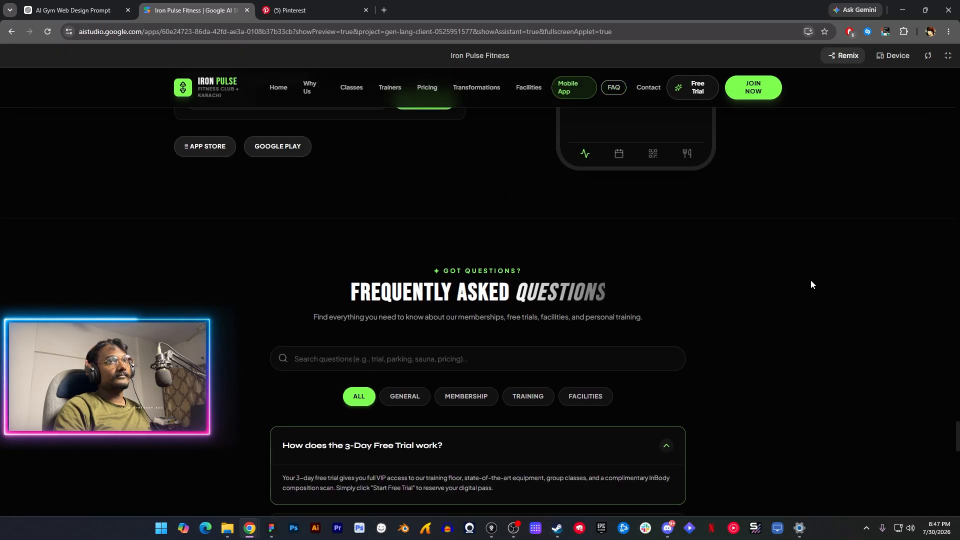
scroll(625, 230, up, 20)
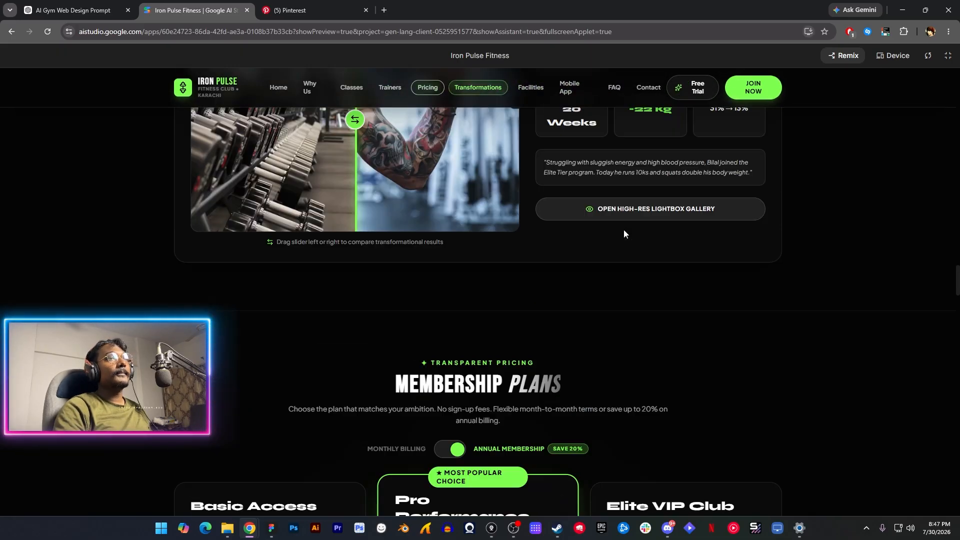
scroll(623, 233, up, 20)
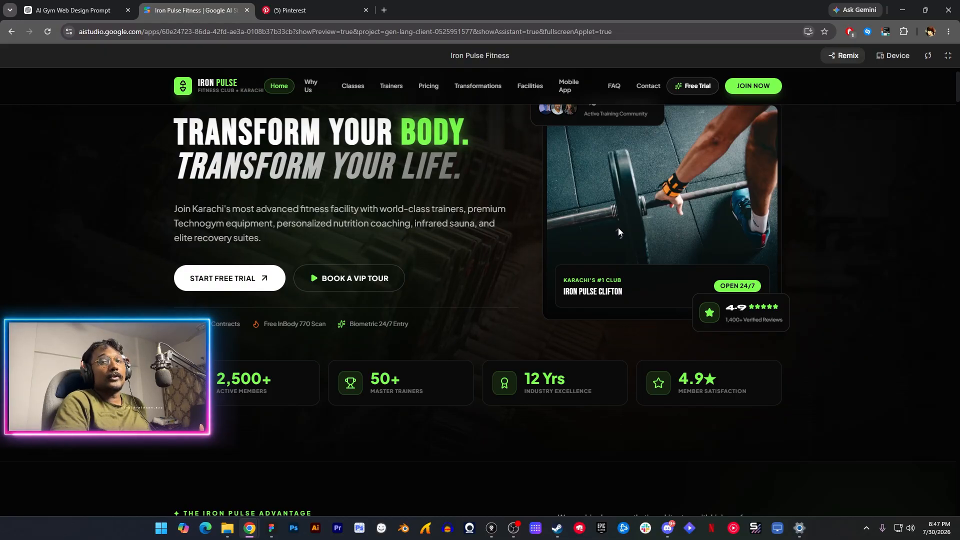
scroll(617, 231, up, 2)
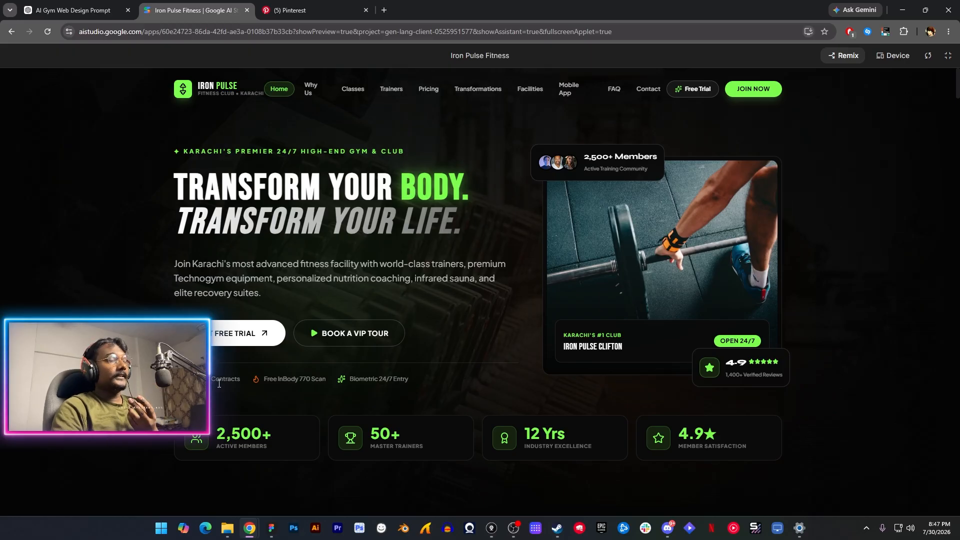
Step: Switch to Figma and close the html.to.design plugin window in the untitled design file
click(271, 527)
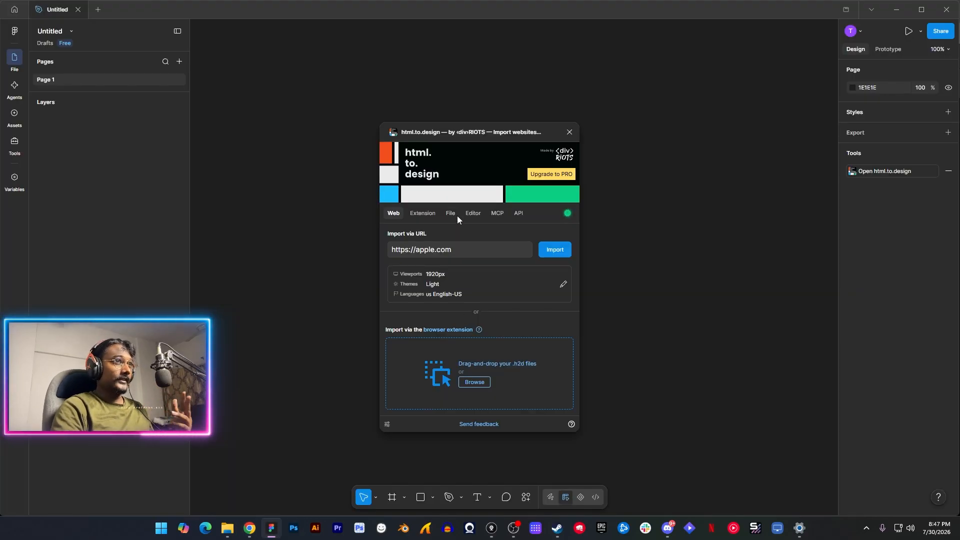
drag(459, 129, 423, 116)
click(535, 119)
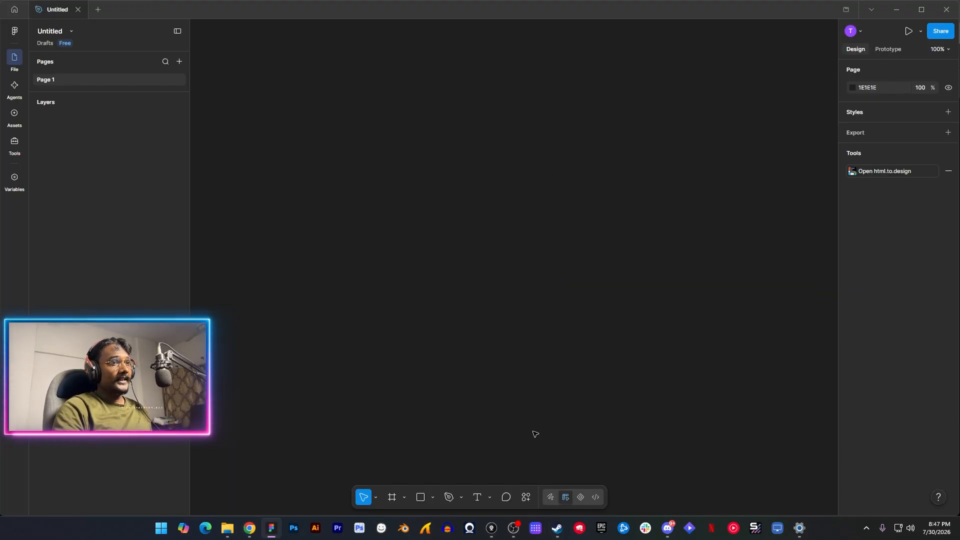
Step: Search the plugins and widgets for "html.to" and launch the html.to.design plugin
click(526, 497)
click(442, 333)
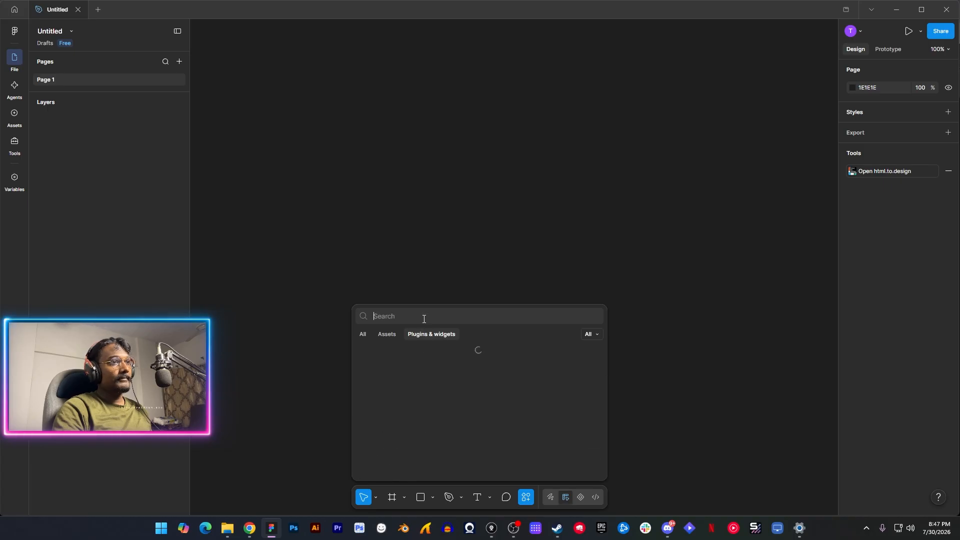
text(html.to)
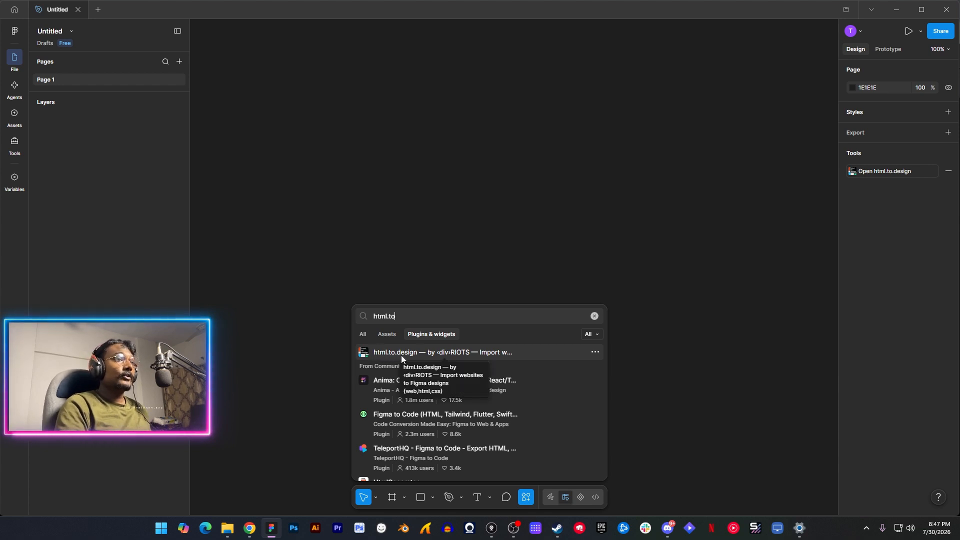
click(454, 353)
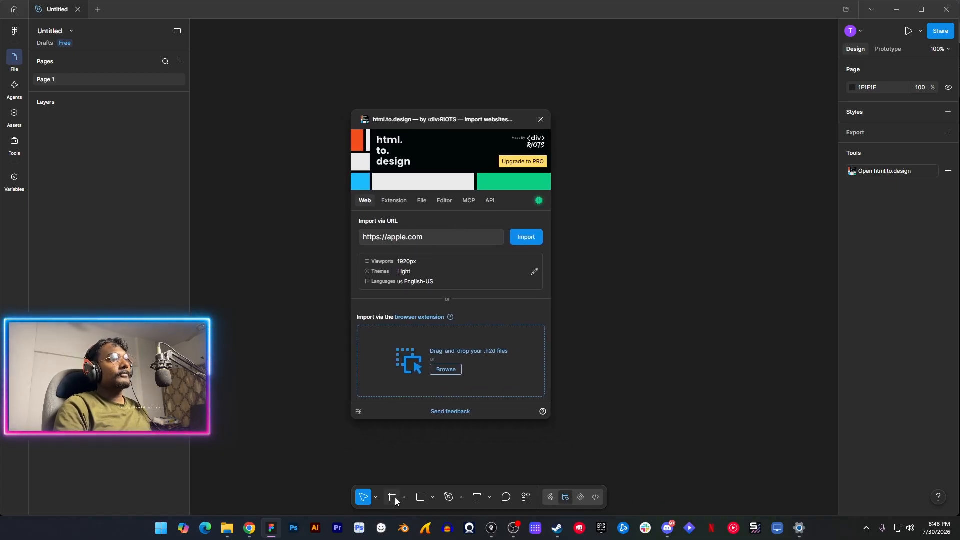
Step: Switch to Chrome, capture the AI Studio preview with the html.to.design extension, allowing access on all websites, and download the capture as an .h2d file
mouse_move(250, 528)
click(220, 450)
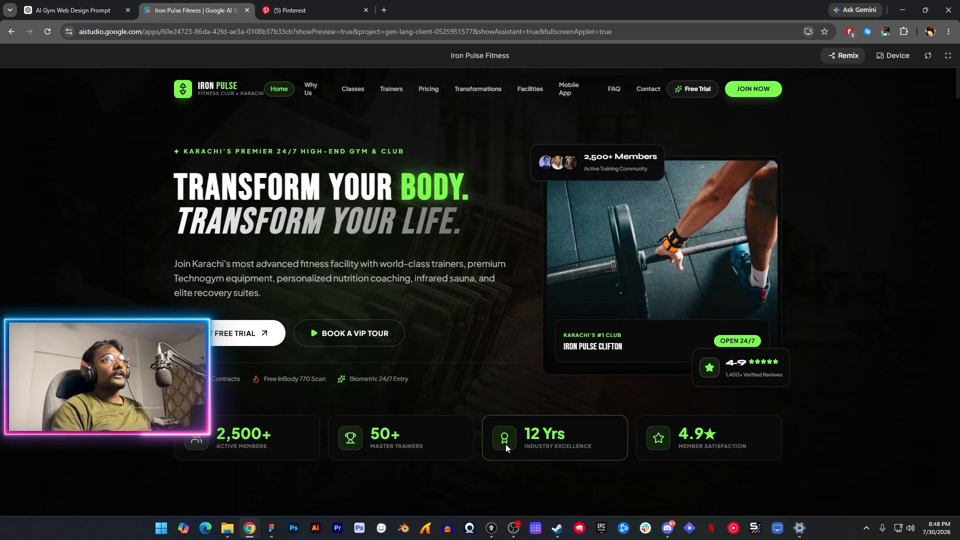
click(884, 31)
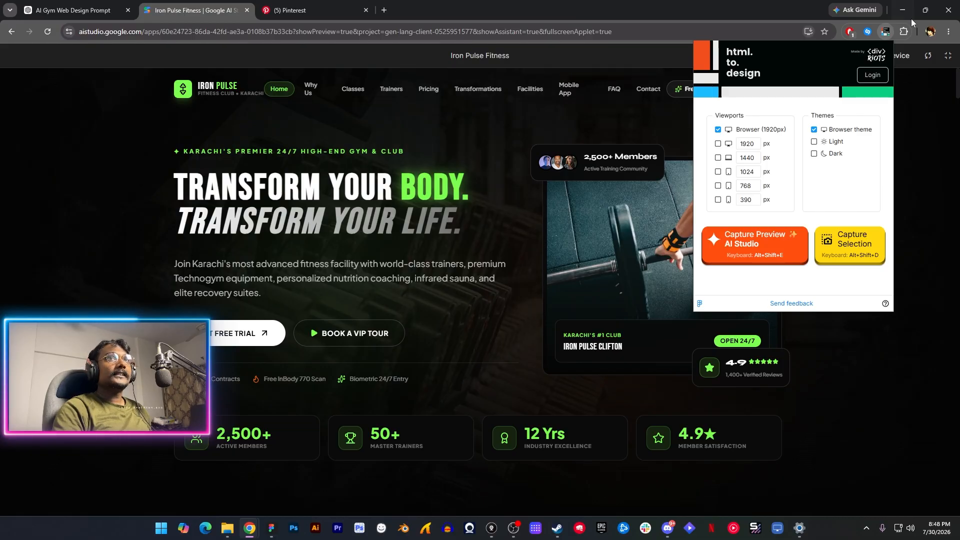
click(762, 243)
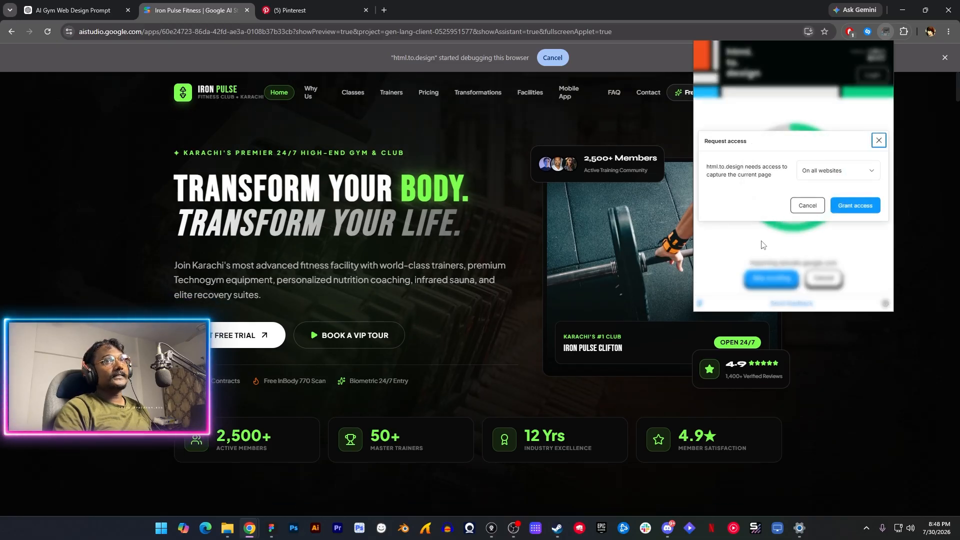
click(863, 204)
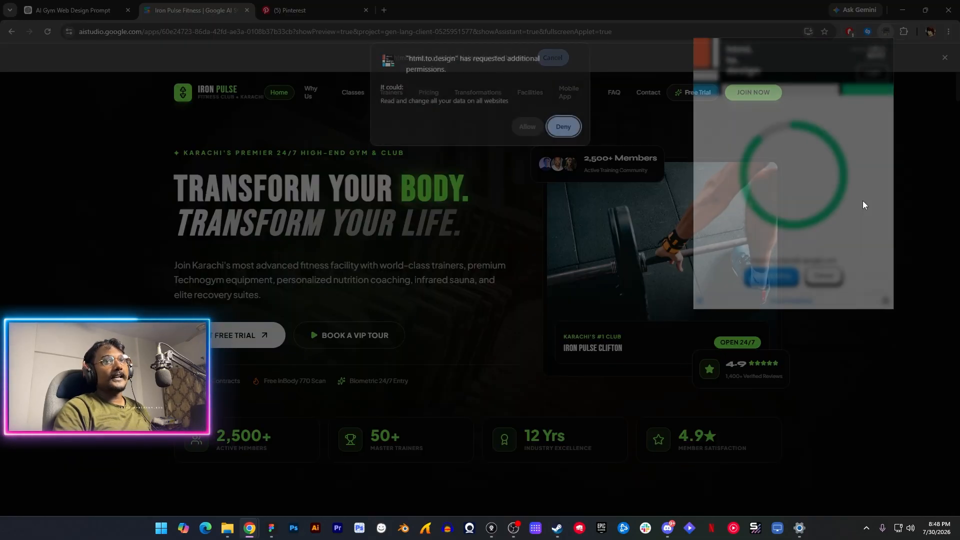
click(527, 127)
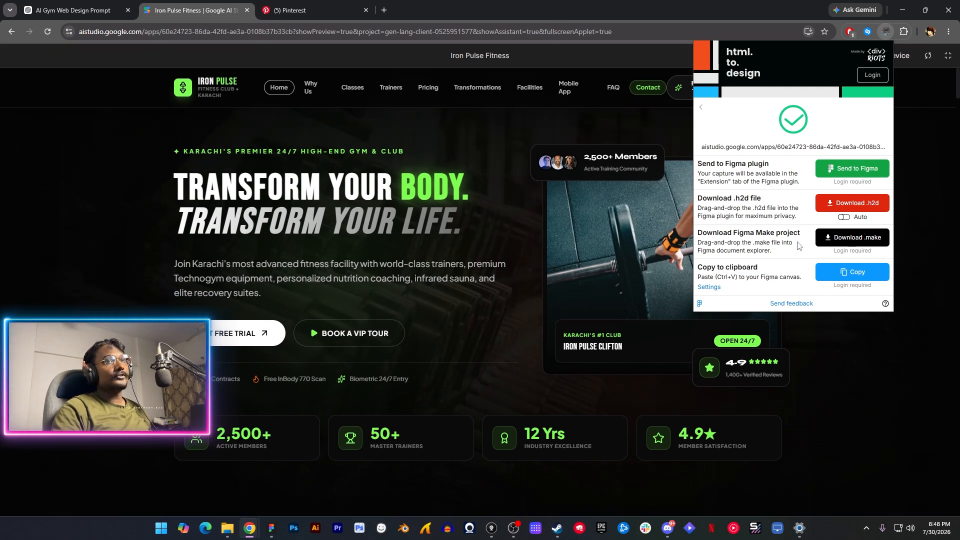
click(868, 207)
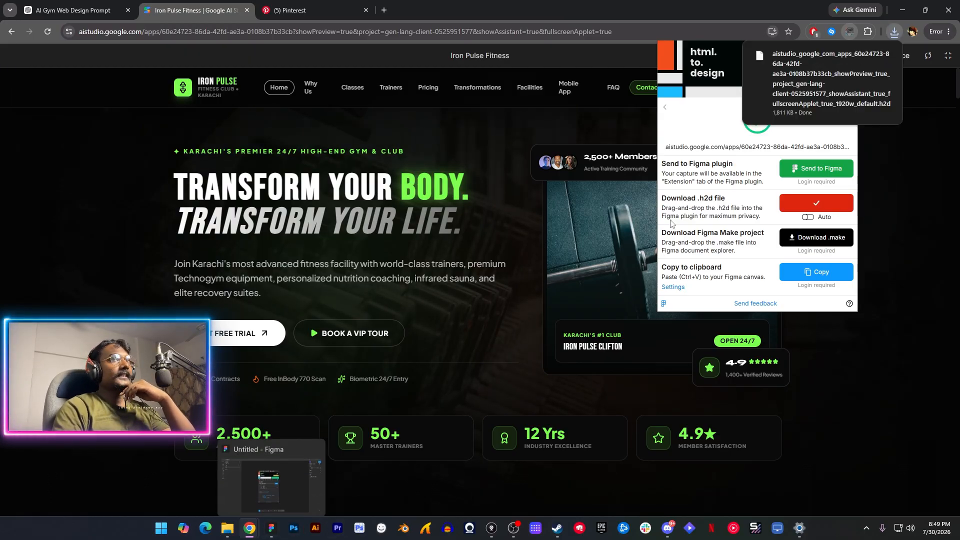
Step: Switch to Figma, try to import the downloaded .h2d file through html.to.design, and dismiss the PRO upgrade offer
click(271, 528)
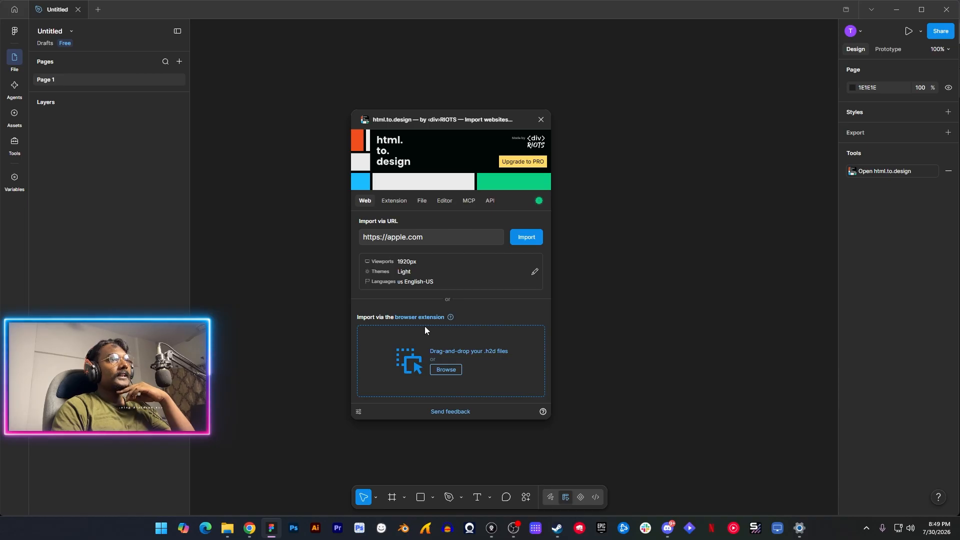
click(446, 370)
double_click(109, 131)
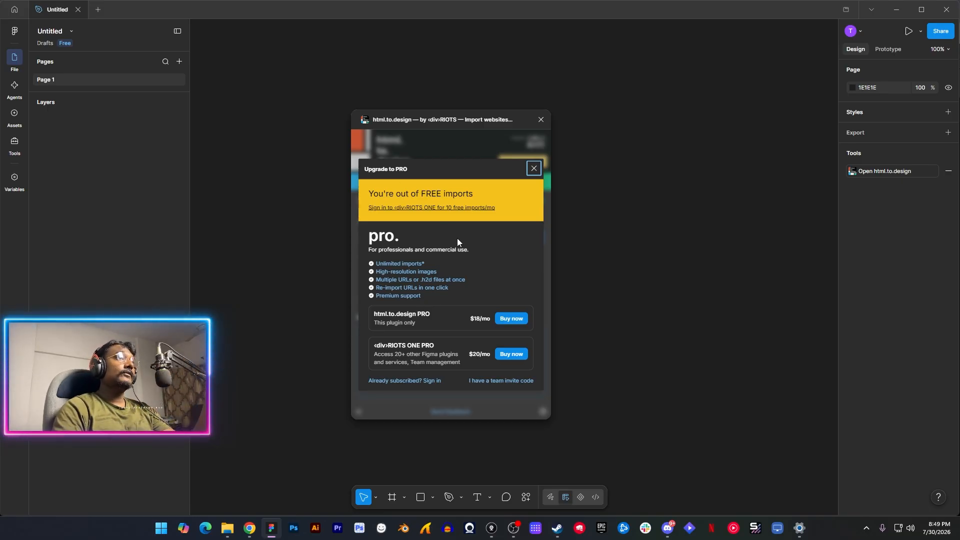
click(534, 169)
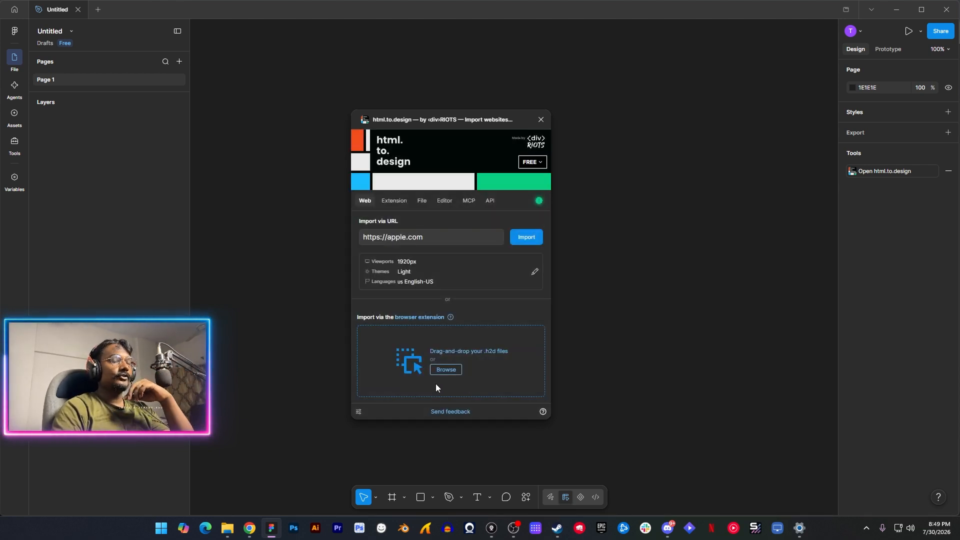
Step: Import the downloaded .h2d file with Use Autolayout and Create styles & variables enabled, and close the html.to.design plugin
click(445, 370)
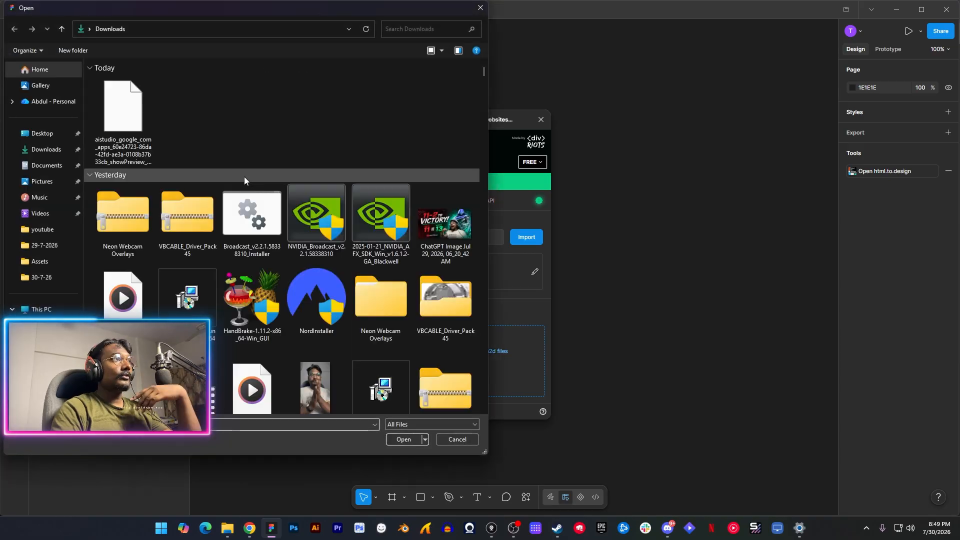
double_click(130, 116)
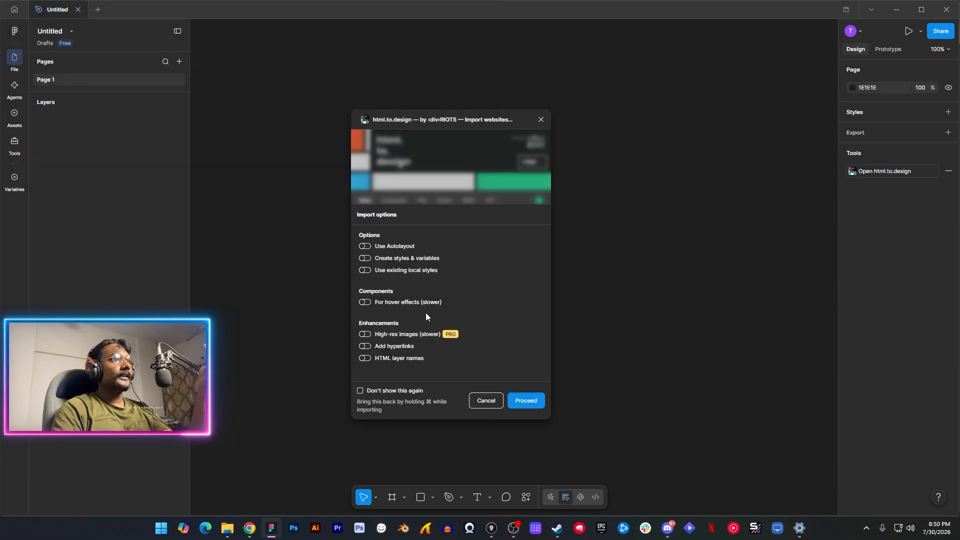
click(369, 247)
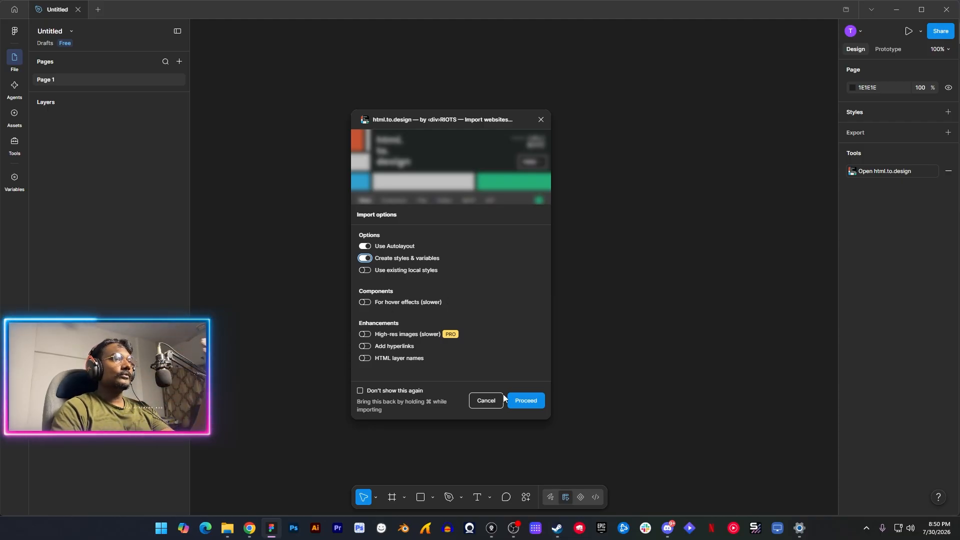
click(524, 402)
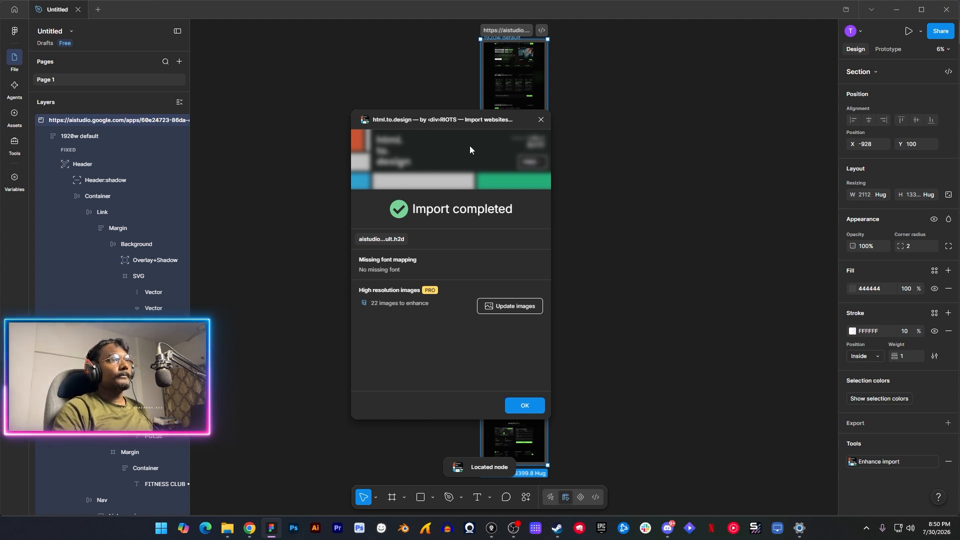
click(521, 407)
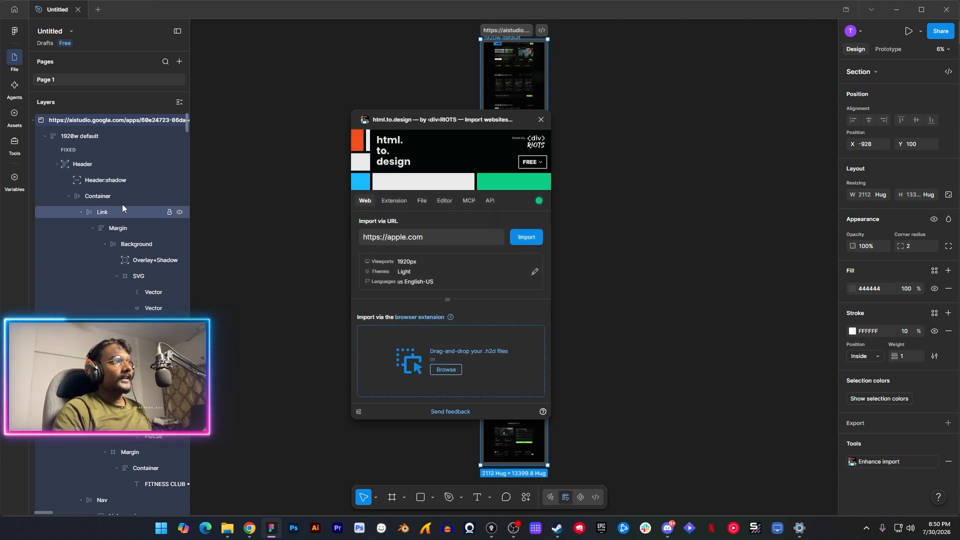
click(542, 120)
click(563, 73)
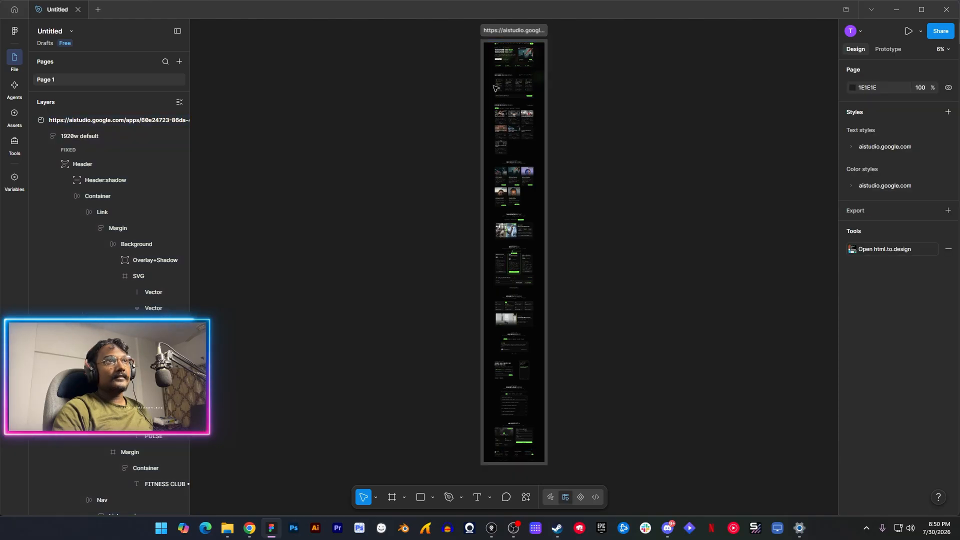
Step: Collapse the Header and Background layers of the imported 1920w default frame and select Background
scroll(559, 58, up, 4)
scroll(533, 63, up, 3)
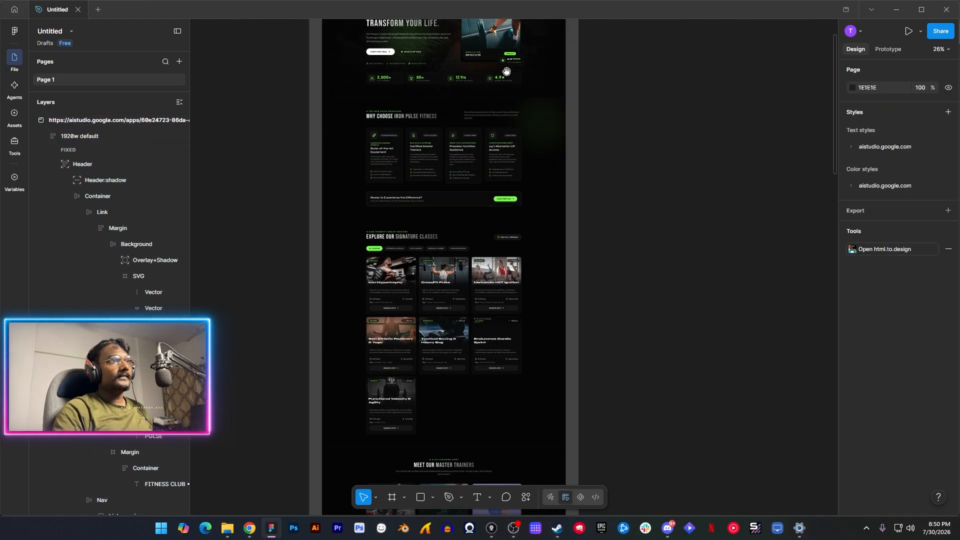
scroll(439, 215, up, 2)
scroll(438, 215, up, 4)
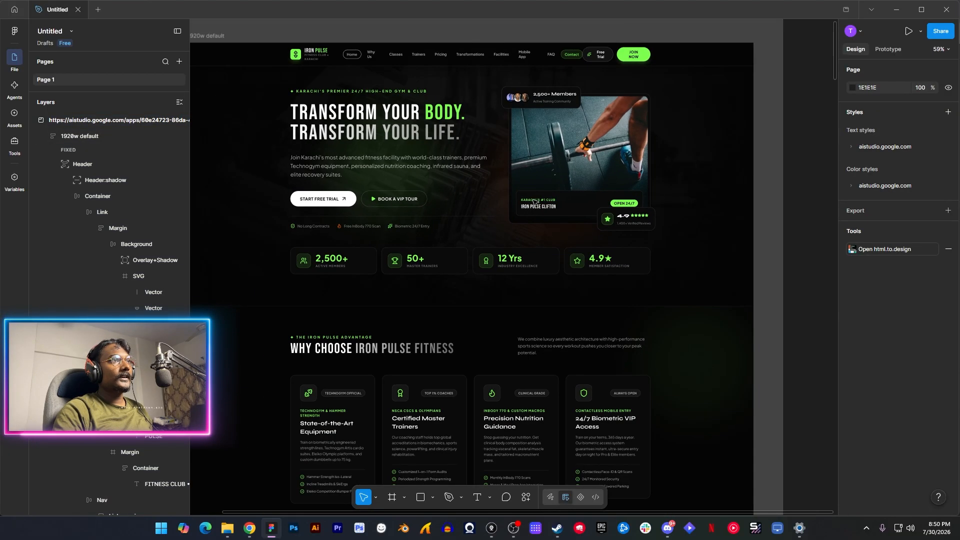
drag(535, 202, 572, 220)
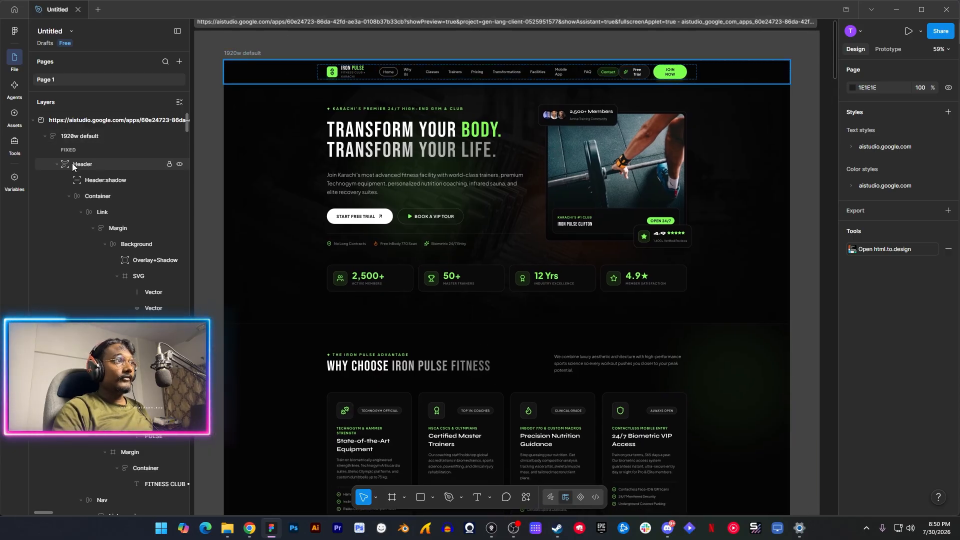
click(56, 163)
click(58, 192)
click(64, 194)
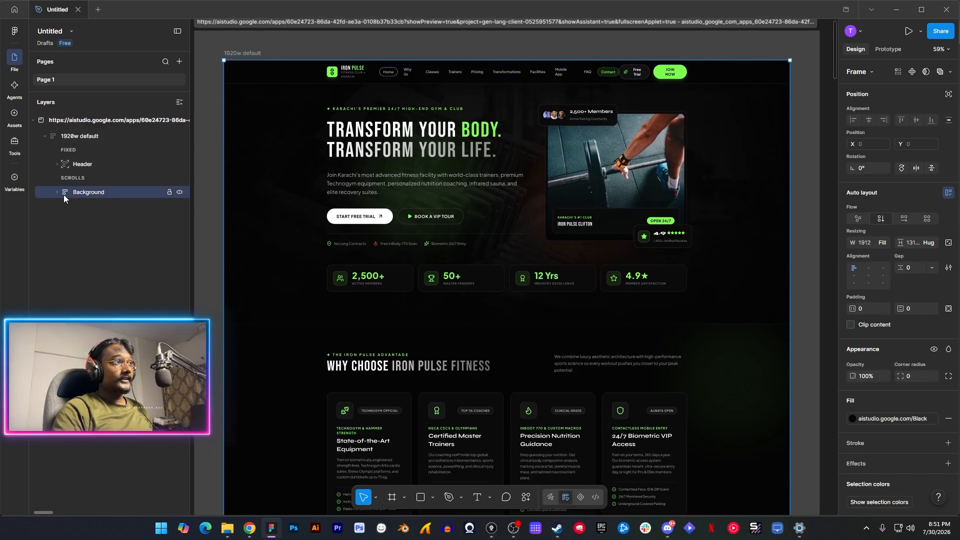
Step: Select the hero section, collapse the Section layers inside Main, and expand the second Section layer
double_click(360, 171)
double_click(360, 172)
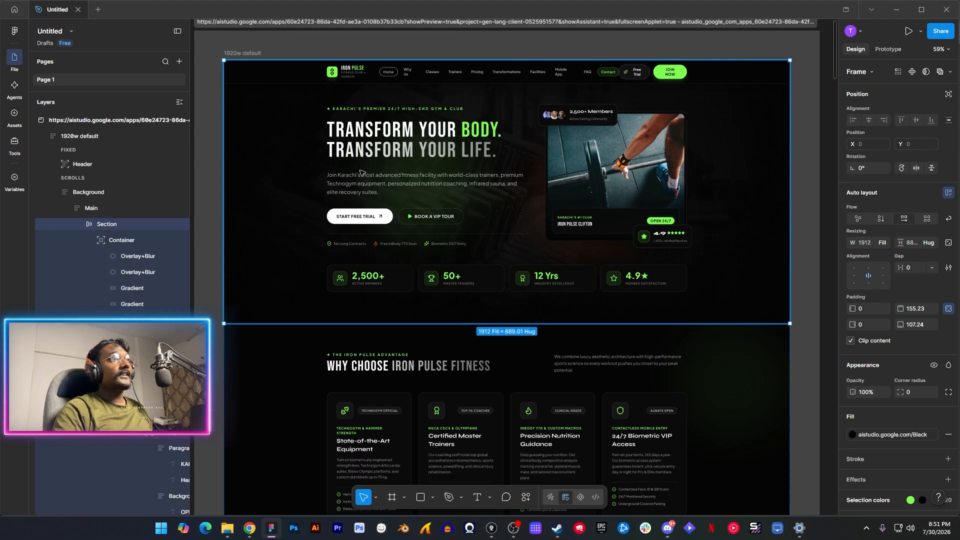
click(80, 224)
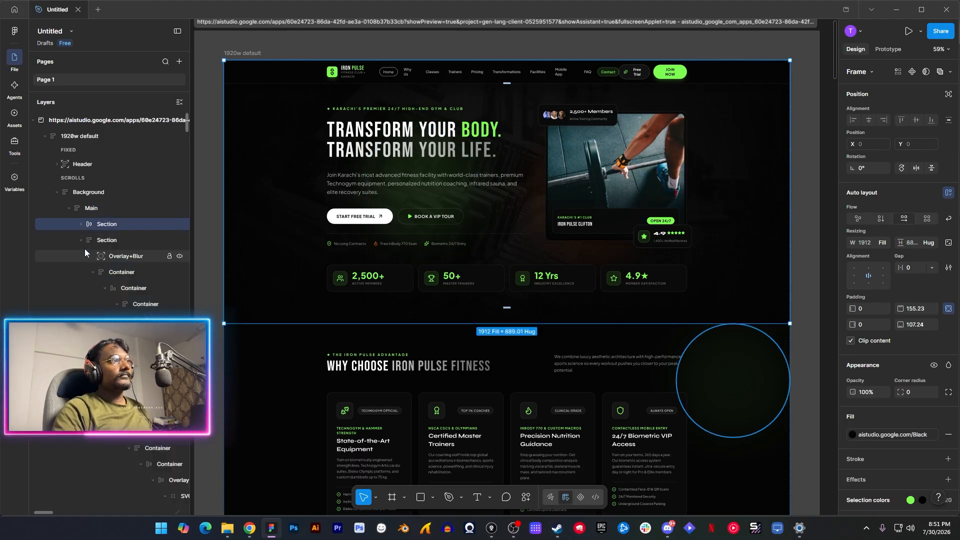
click(81, 255)
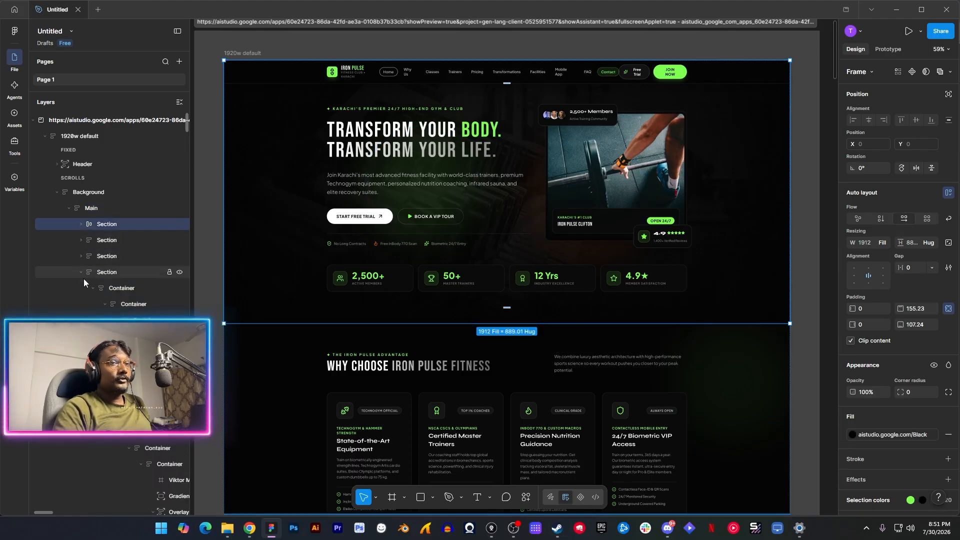
click(81, 273)
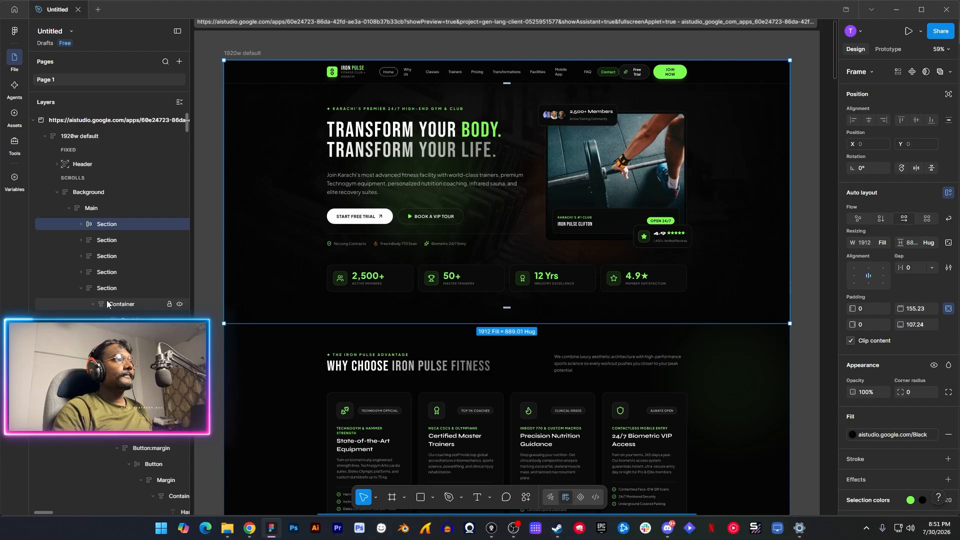
click(81, 288)
click(81, 304)
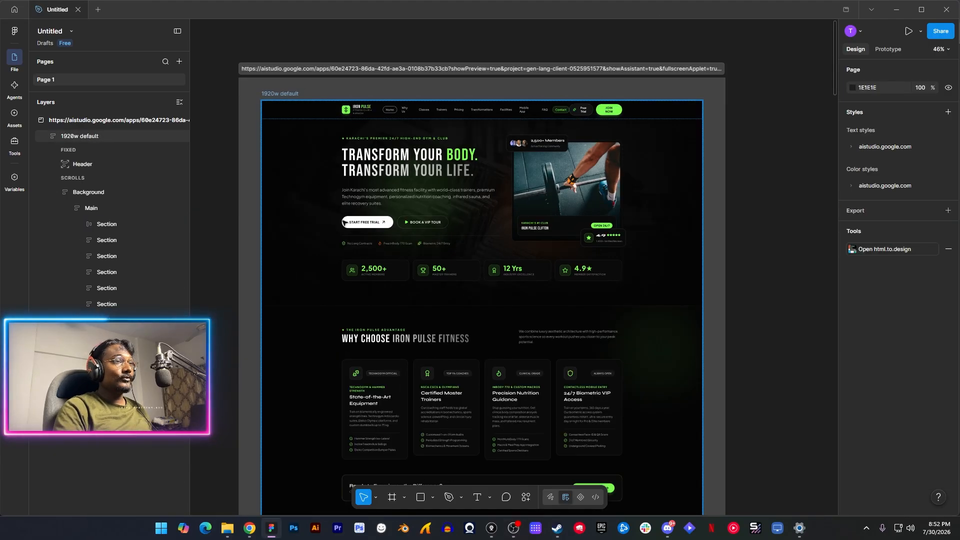
click(82, 237)
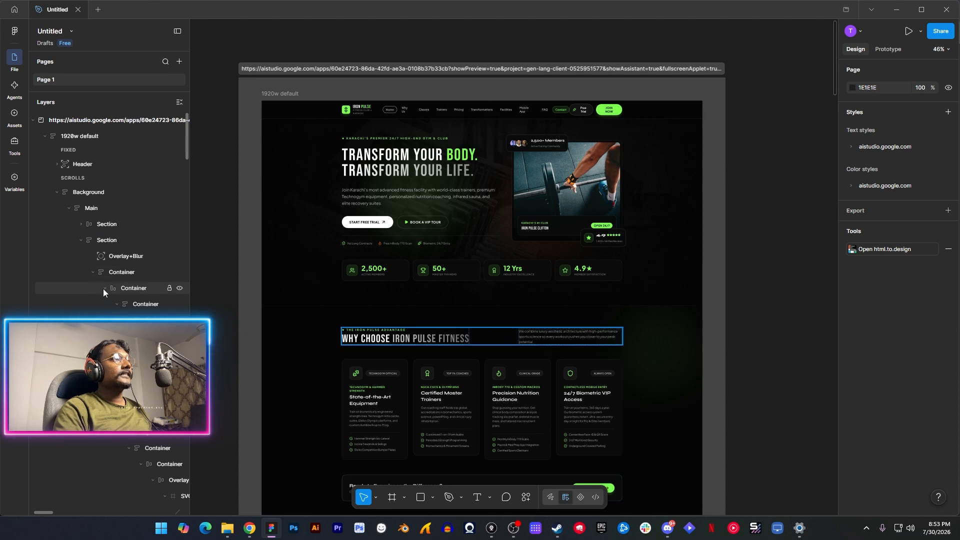
Step: Select the Start Free Trial button nested in the hero section and resize it to a fixed width of 223
click(369, 224)
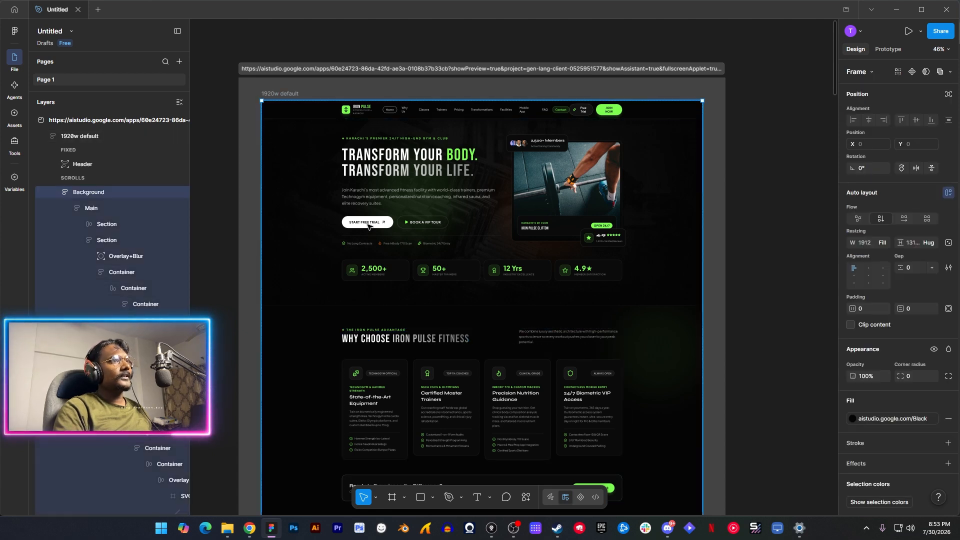
double_click(369, 224)
double_click(368, 225)
double_click(368, 225)
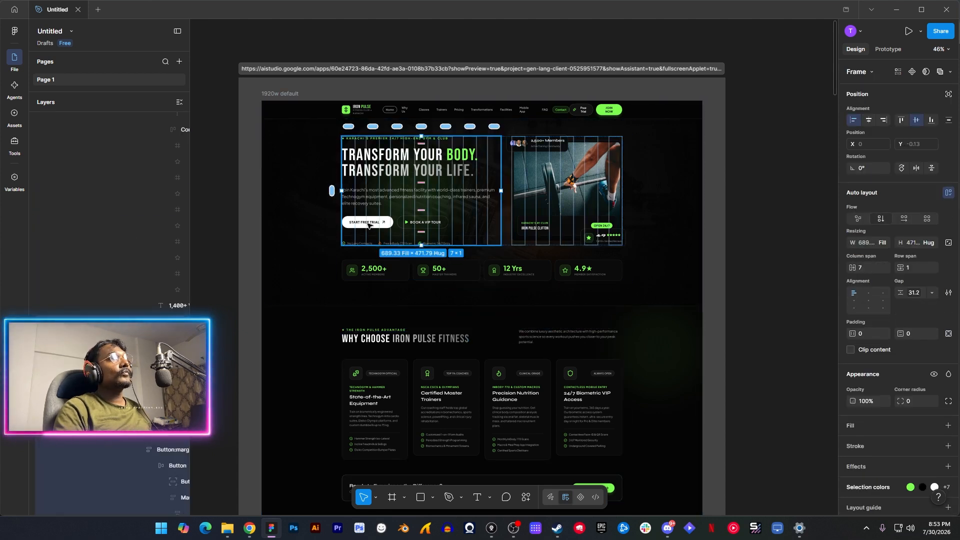
double_click(369, 226)
double_click(368, 225)
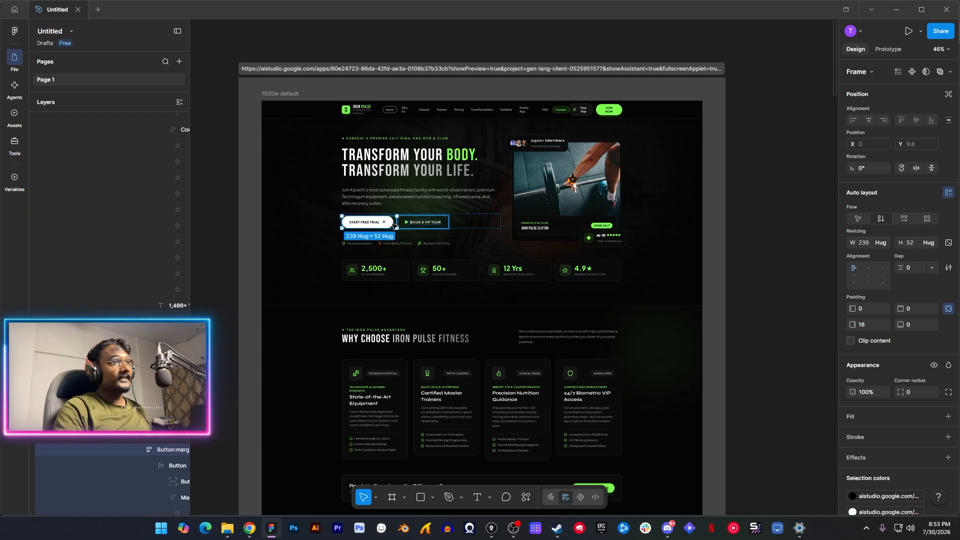
scroll(167, 435, down, 3)
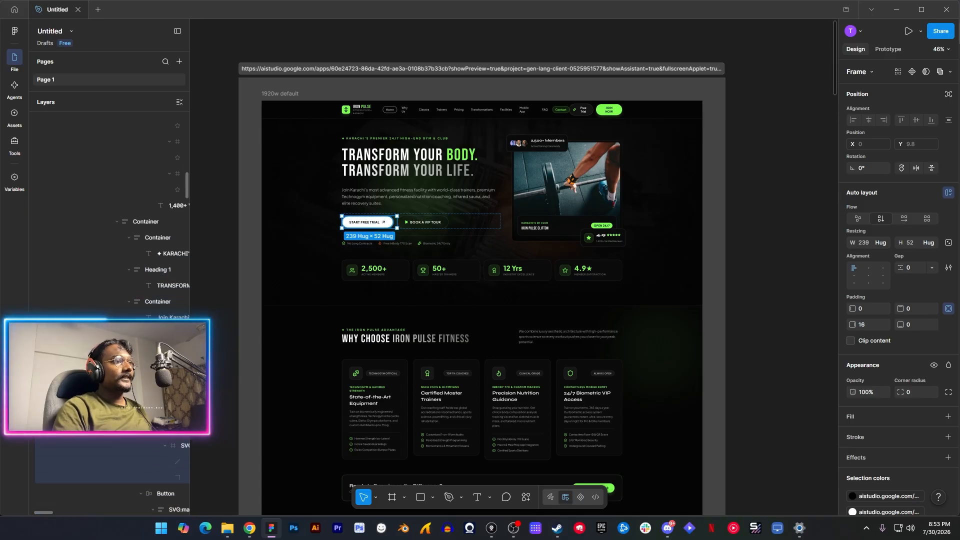
double_click(368, 225)
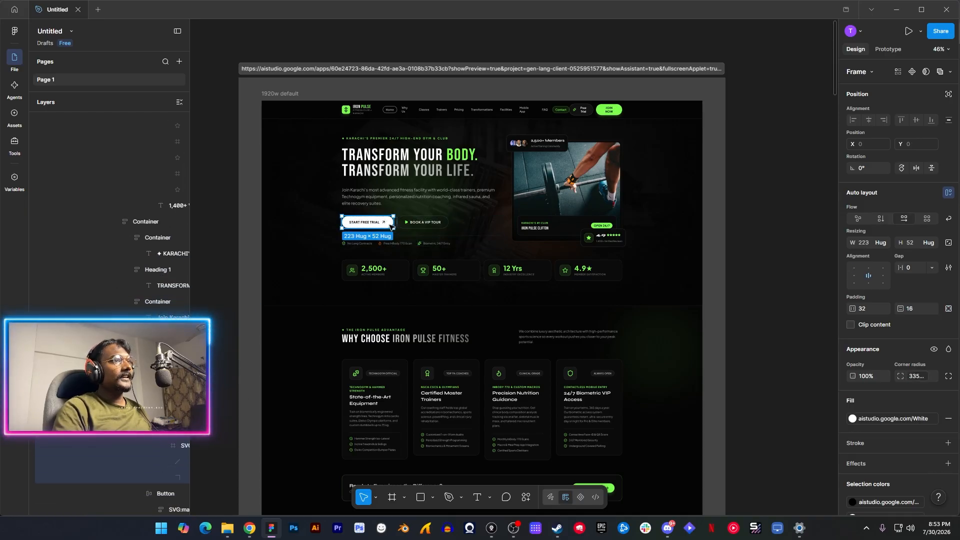
drag(412, 219, 393, 218)
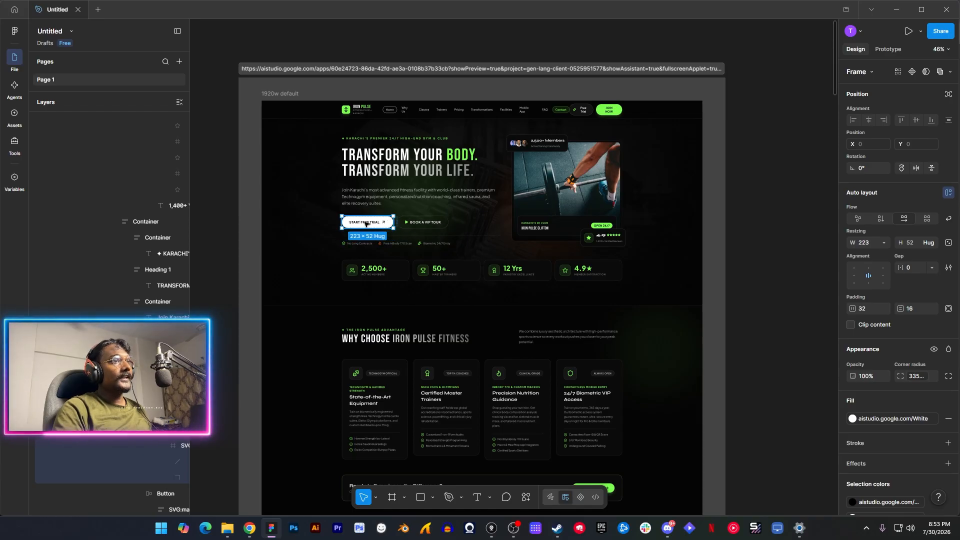
Step: Replace the text of the hero's Start Free Trial button with "FSAF"
double_click(366, 223)
double_click(365, 223)
double_click(366, 223)
text(FSAF)
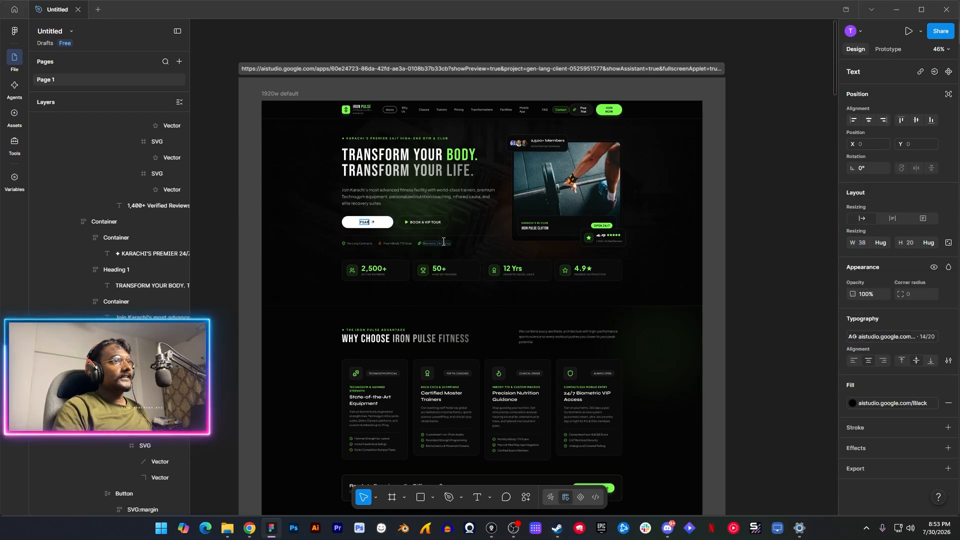
Step: Append "SDAFAFAS" to the hero's first button text and replace the hero heading with "fsafasfasfas"
text(SDAFAFAS)
click(399, 160)
double_click(399, 160)
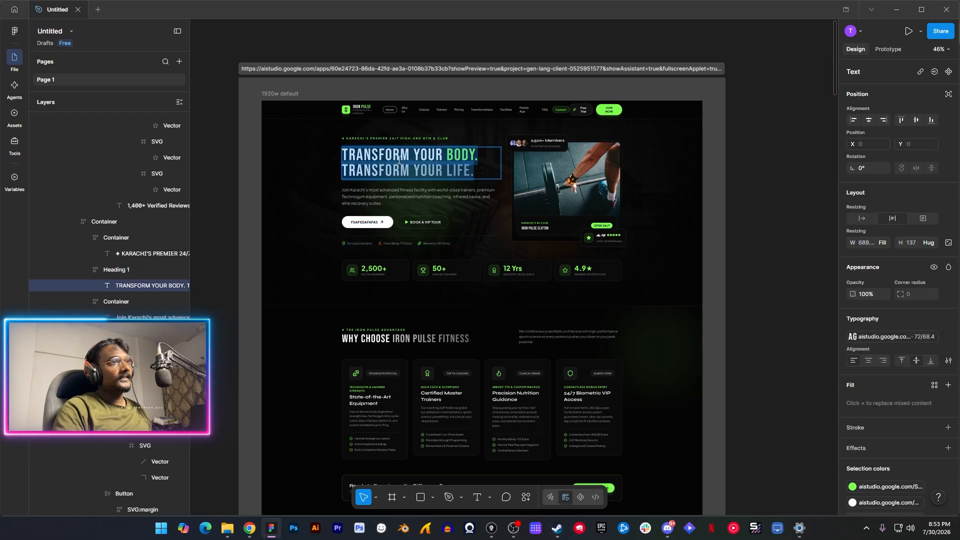
text(fsafasfasfas)
key(Escape)
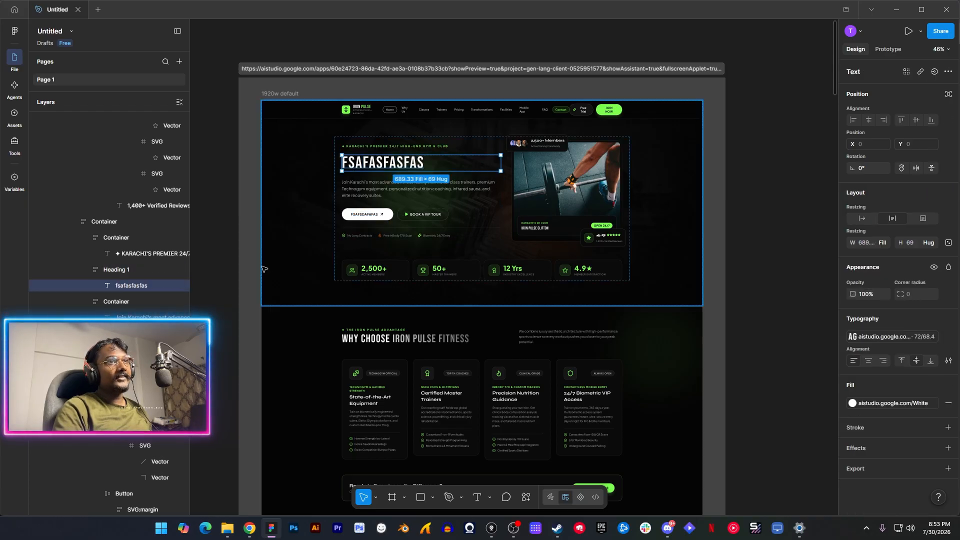
scroll(263, 269, down, 2)
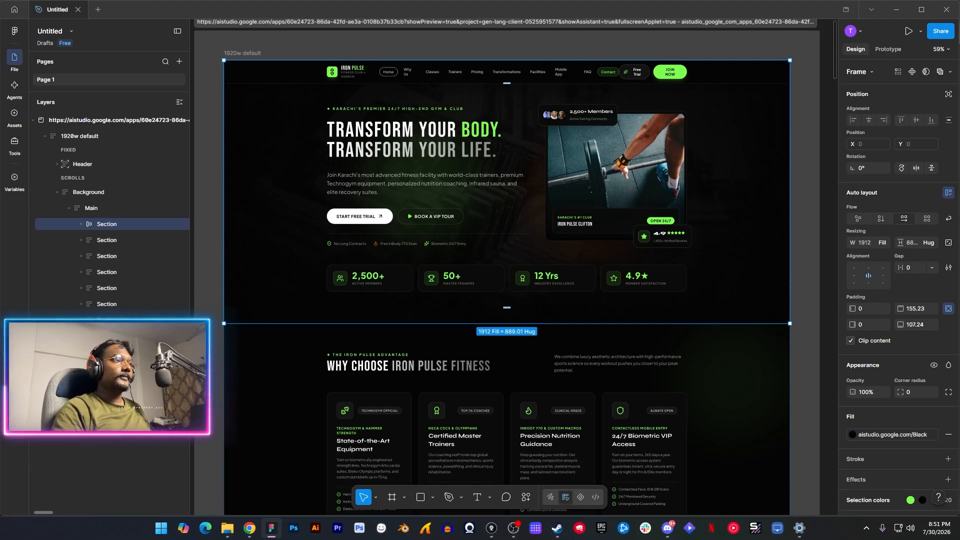
Step: Deselect the hero section and examine the imported header navigation and hero content up close
click(206, 285)
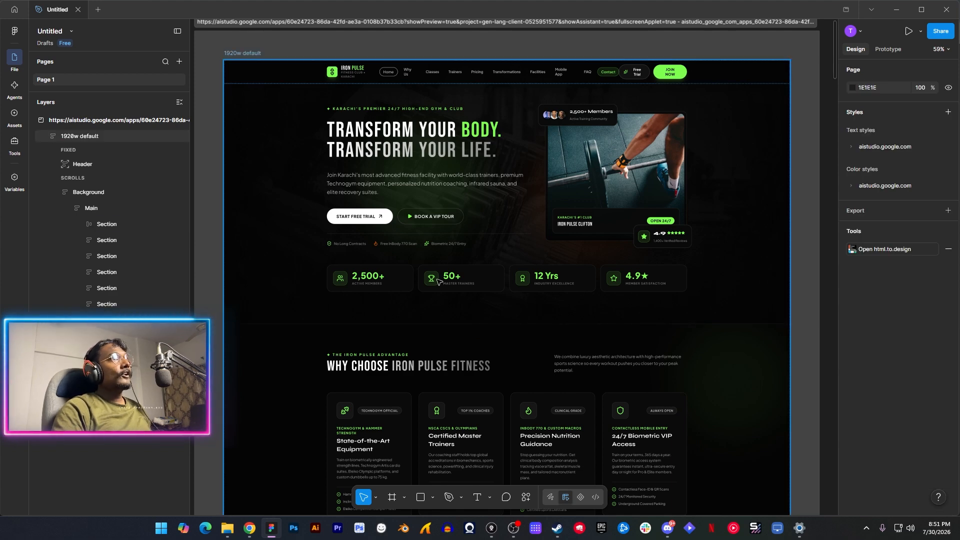
scroll(629, 107, up, 5)
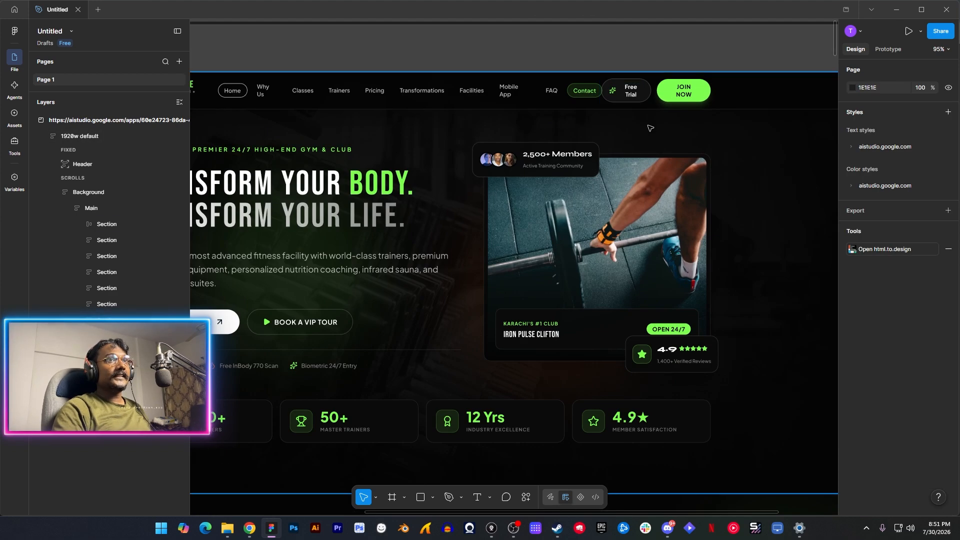
drag(419, 111, 714, 124)
drag(275, 84, 350, 93)
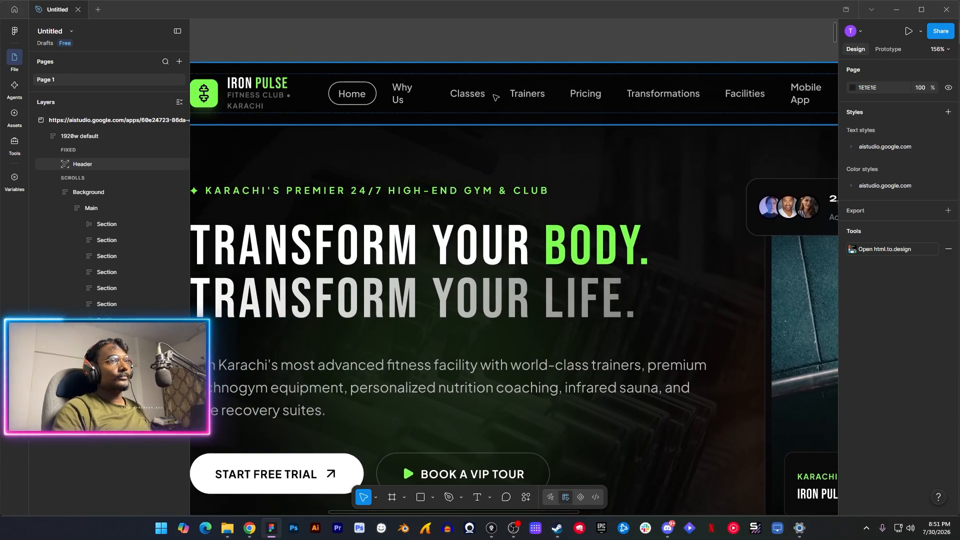
scroll(495, 97, down, 3)
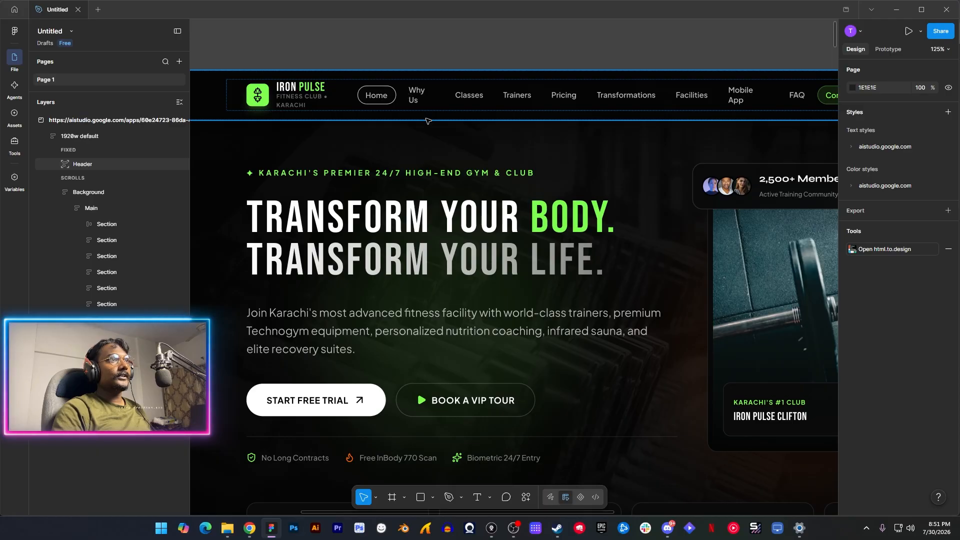
scroll(427, 121, right, 3)
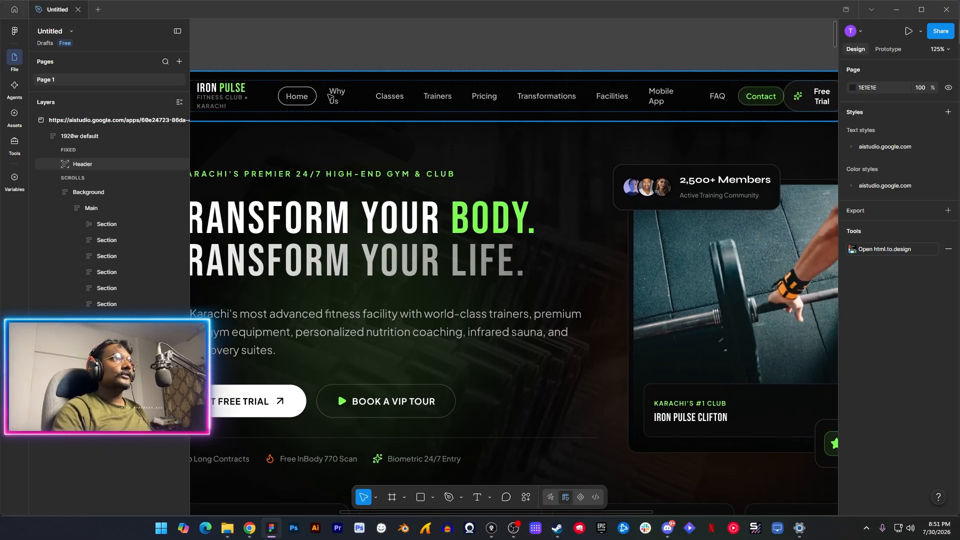
scroll(595, 80, right, 7)
scroll(595, 80, down, 1)
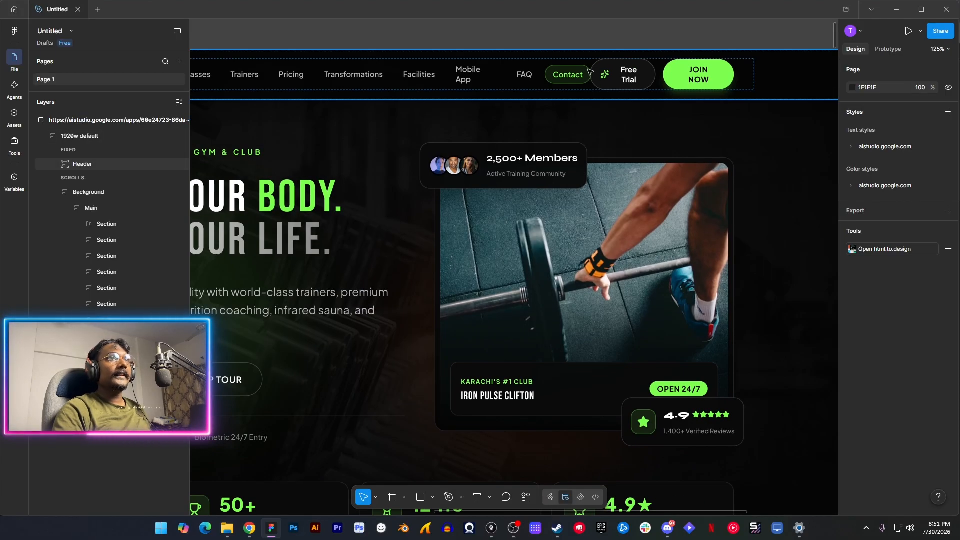
scroll(590, 78, down, 1)
scroll(590, 78, left, 1)
scroll(745, 93, down, 2)
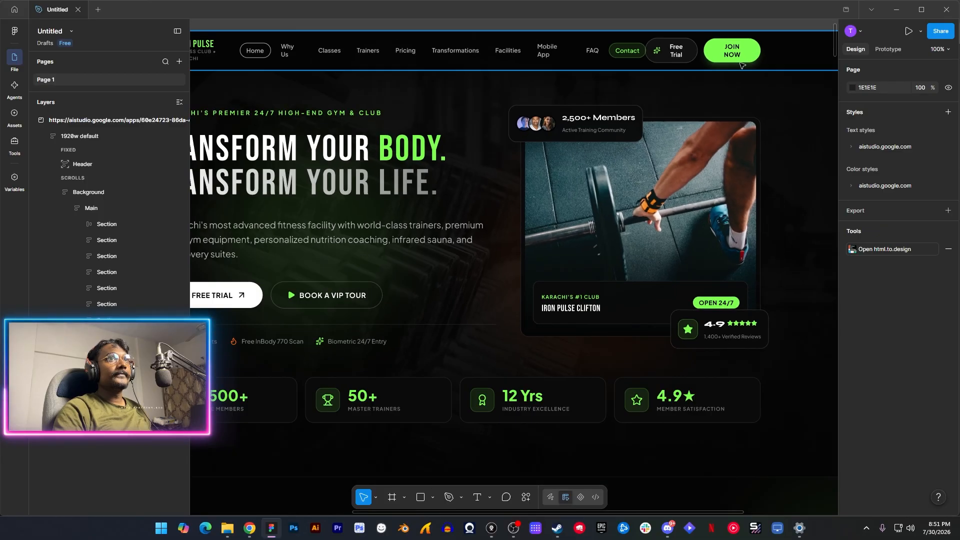
Step: Examine the imported Why Choose Iron Pulse Fitness, Signature Classes and Master Trainers sections
scroll(729, 97, down, 2)
scroll(550, 110, down, 1)
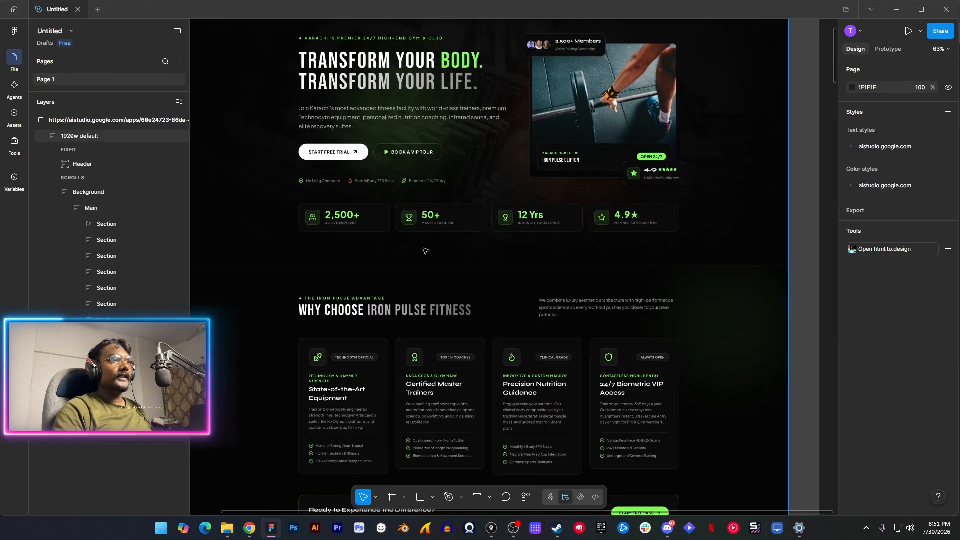
scroll(447, 118, down, 3)
scroll(447, 118, down, 3)
scroll(448, 117, right, 1)
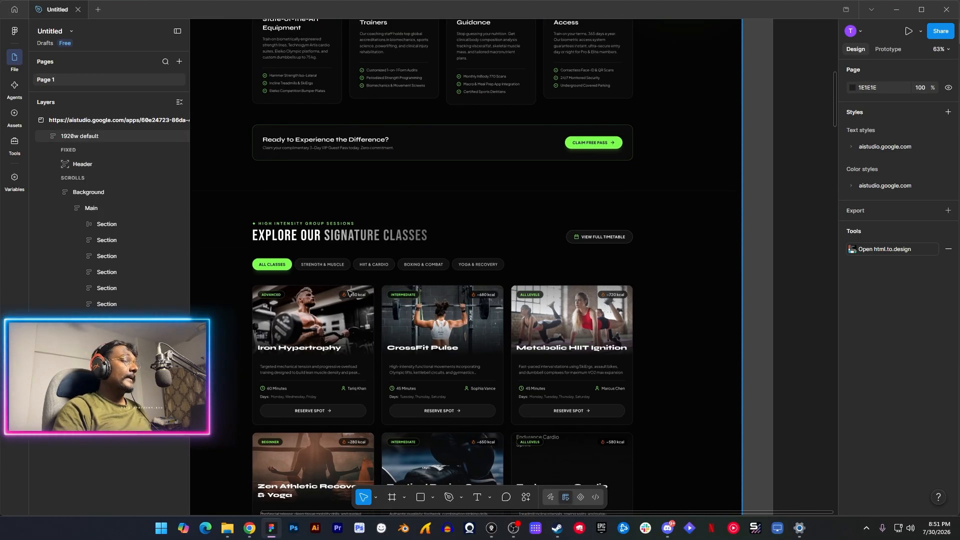
scroll(375, 289, down, 2)
scroll(375, 289, left, 1)
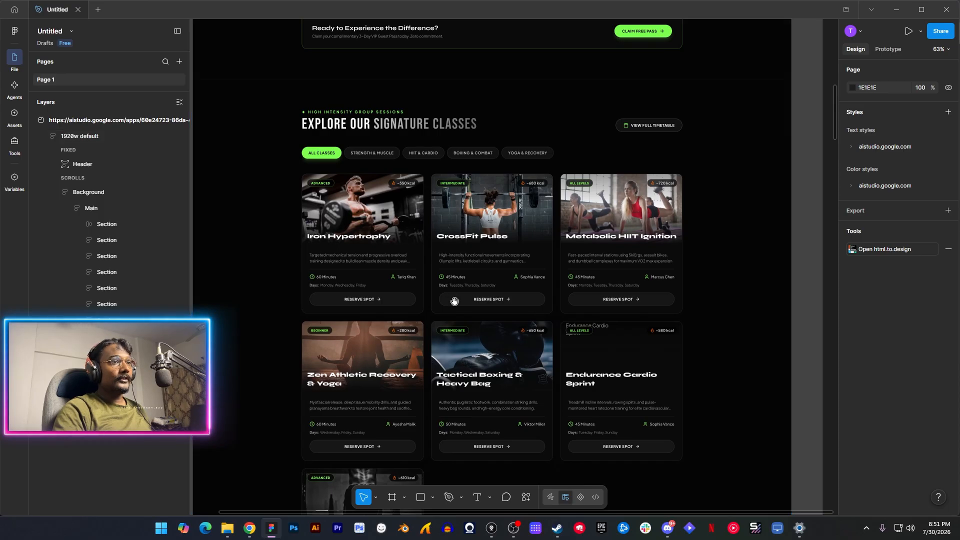
scroll(454, 300, down, 5)
scroll(496, 281, left, 1)
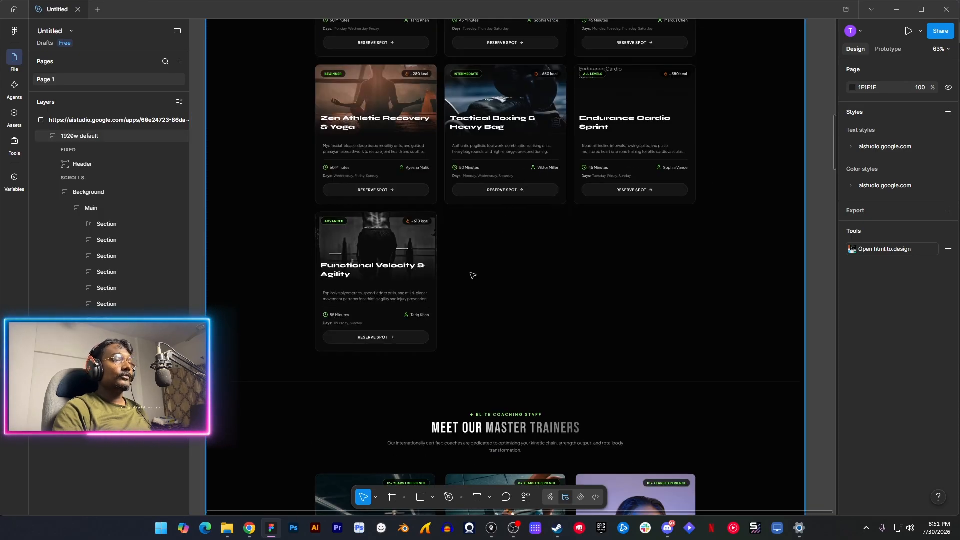
scroll(471, 267, down, 4)
scroll(512, 265, down, 3)
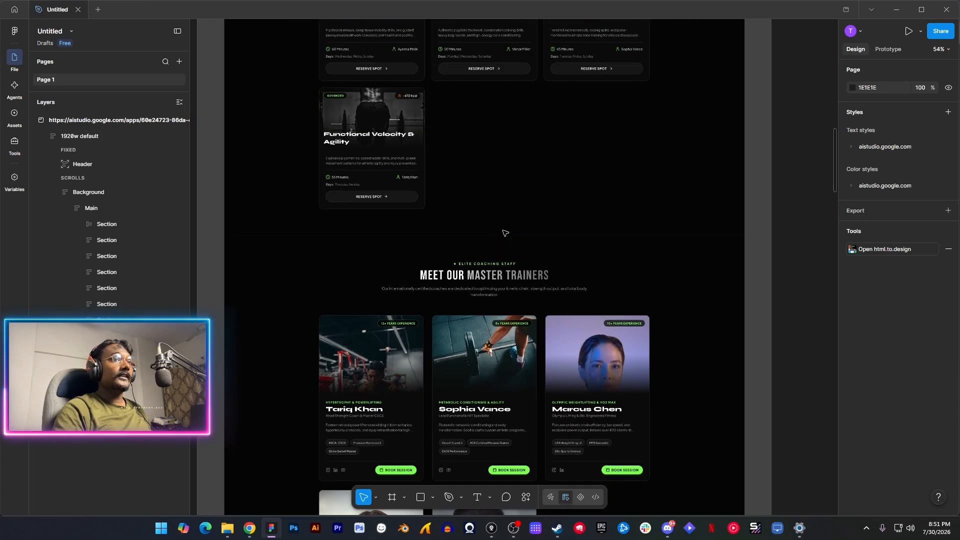
Step: Examine the imported design from the membership plans through facilities, reviews, FAQ and contact to the footer, and return to the beginning
scroll(528, 259, down, 12)
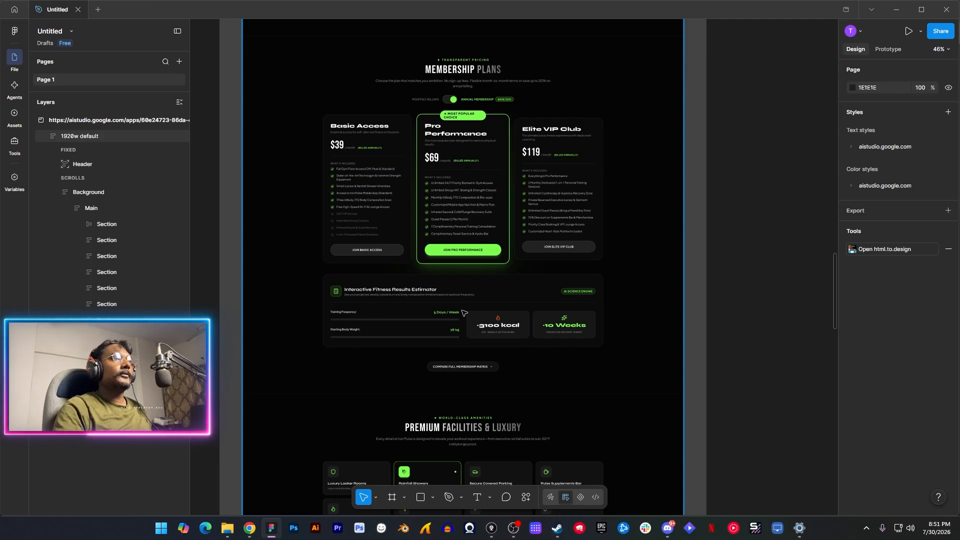
scroll(464, 313, down, 4)
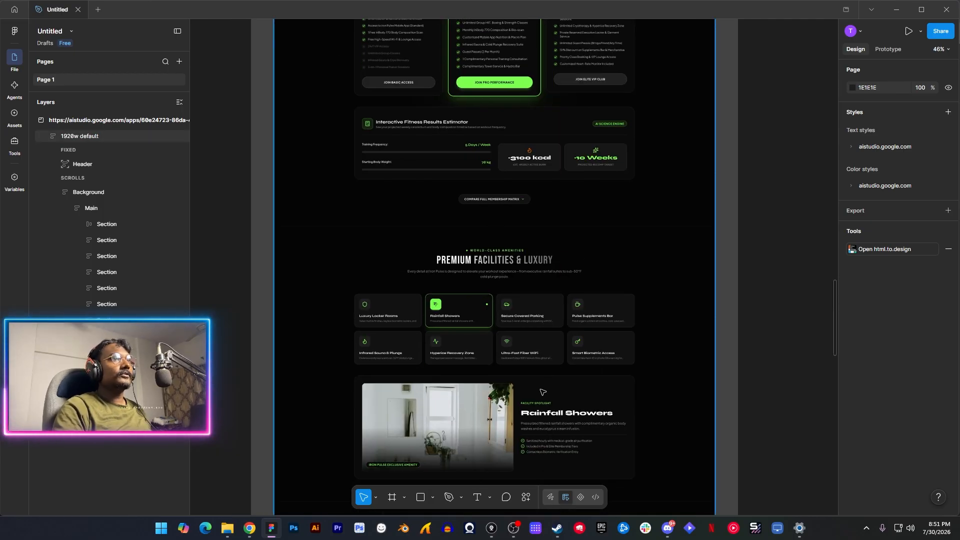
scroll(542, 391, down, 3)
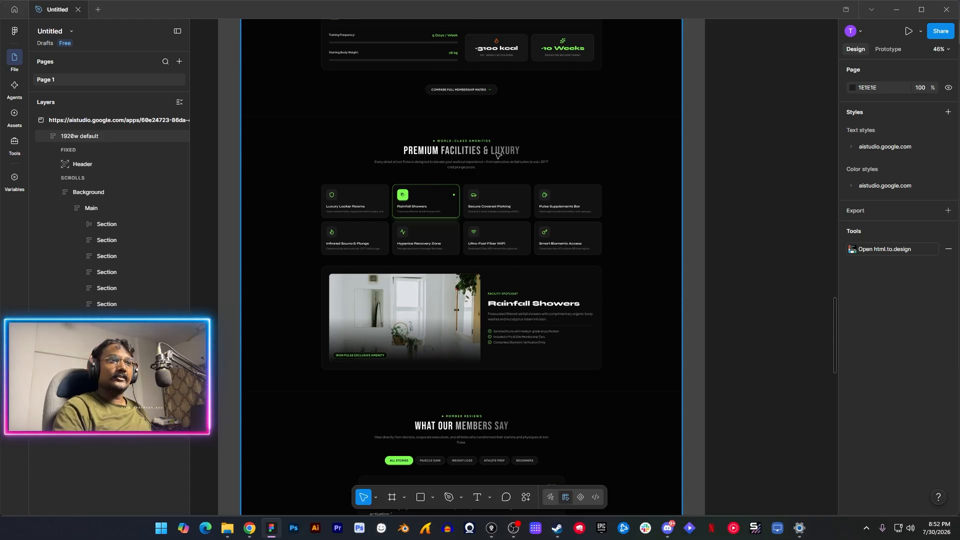
scroll(524, 157, down, 3)
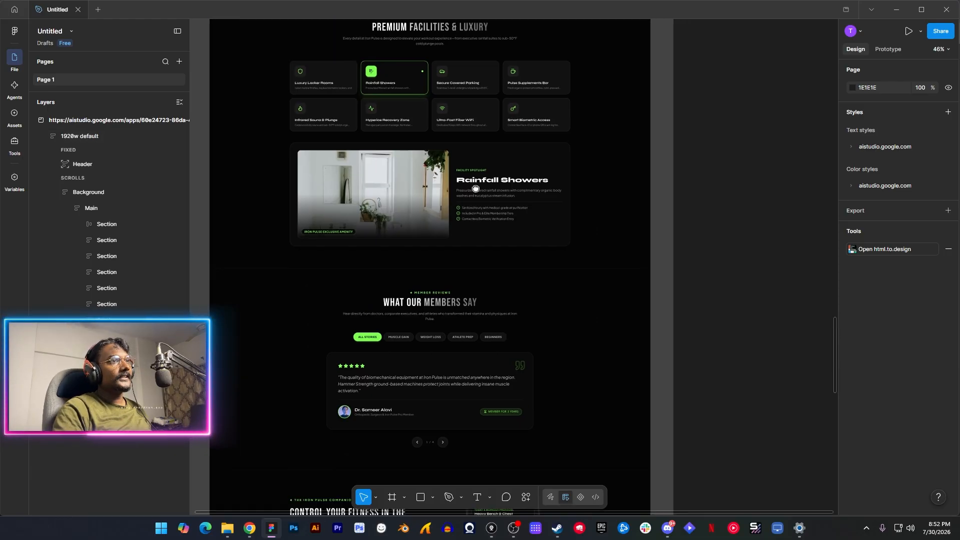
scroll(444, 367, down, 8)
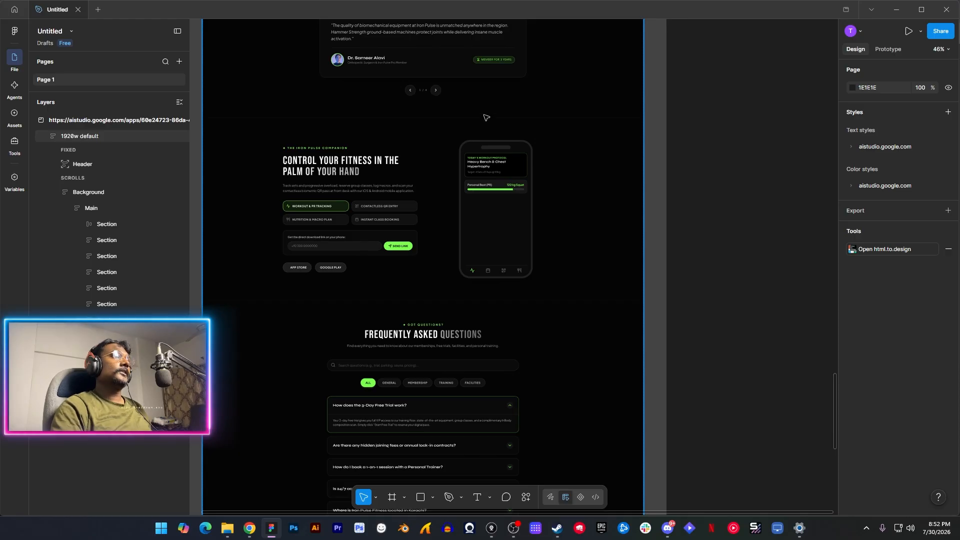
scroll(470, 271, down, 5)
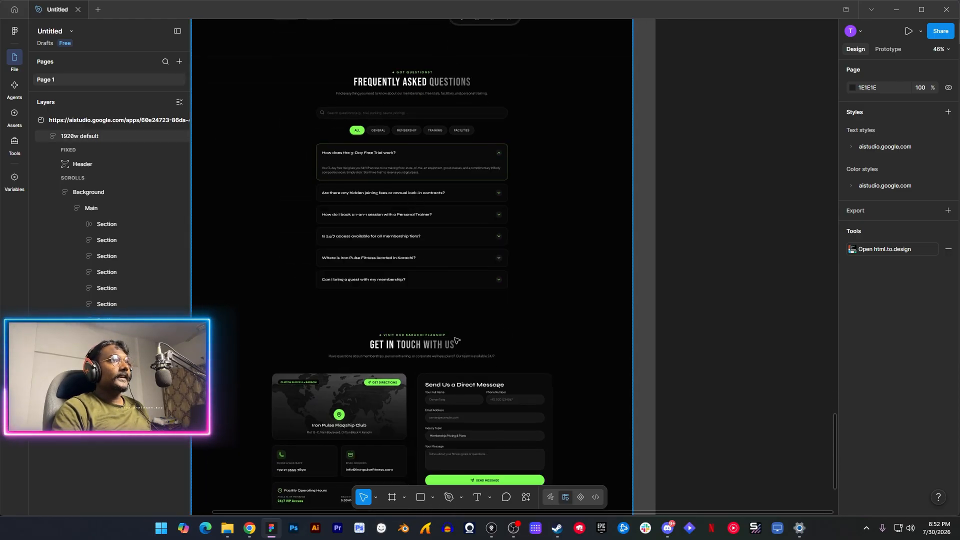
mouse_move(466, 377)
mouse_down()
mouse_move(473, 347)
mouse_move(475, 384)
mouse_up()
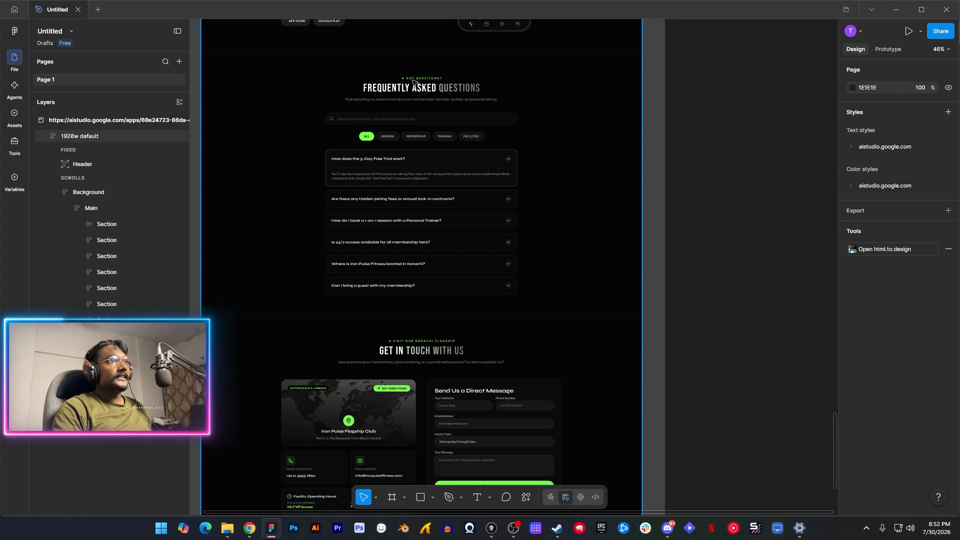
drag(422, 86, 430, 272)
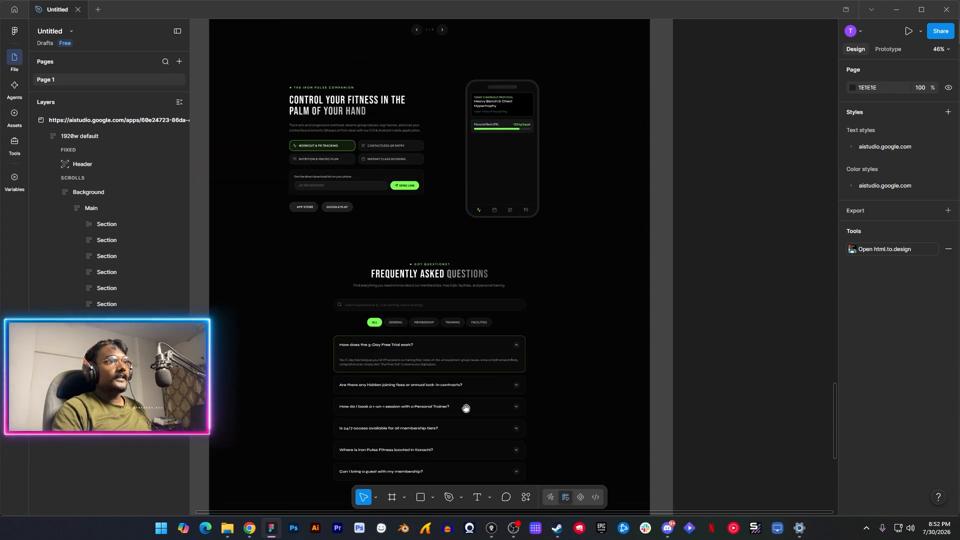
scroll(475, 389, down, 7)
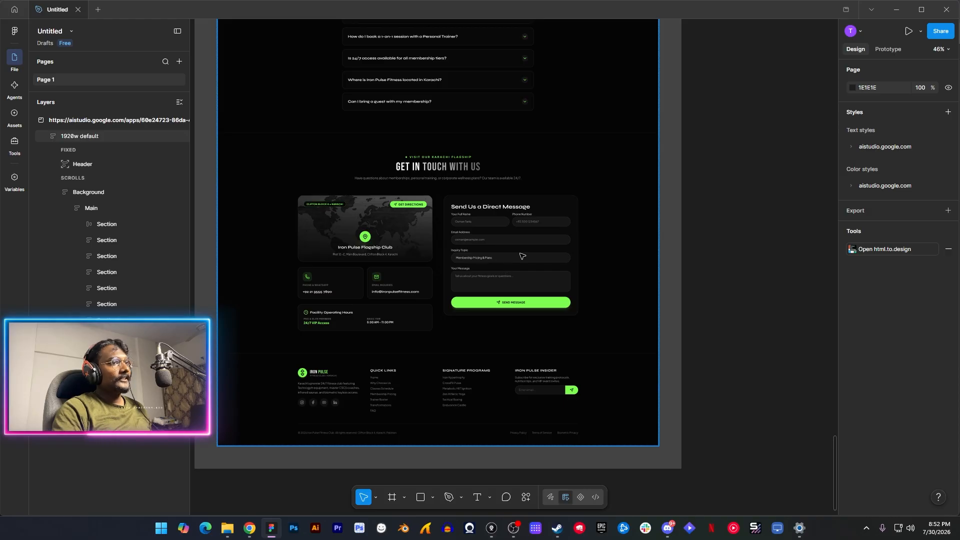
scroll(523, 256, up, 19)
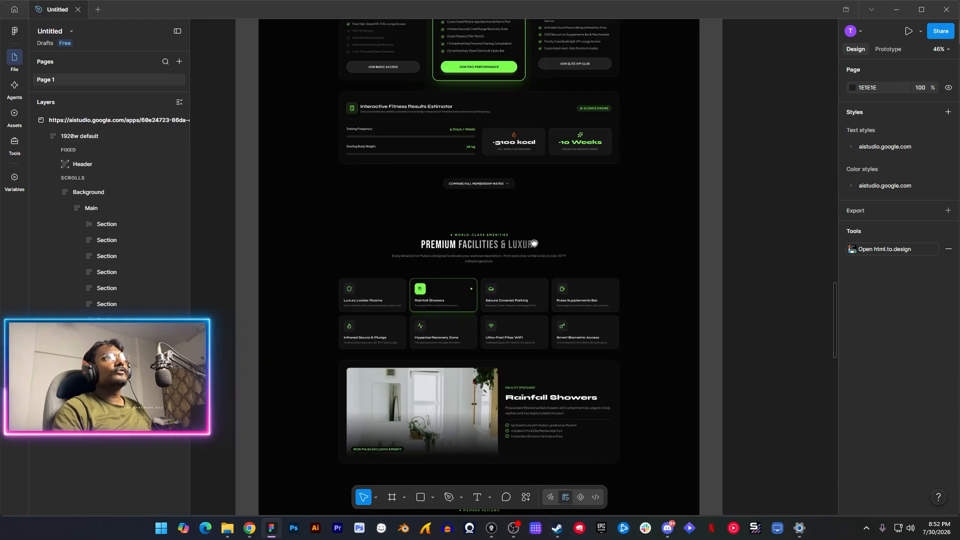
scroll(534, 244, up, 19)
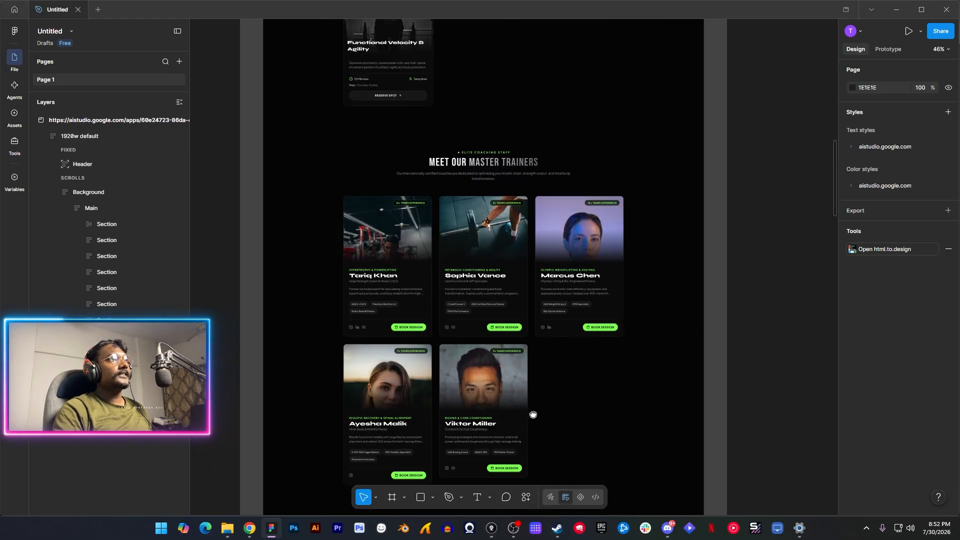
scroll(526, 230, up, 9)
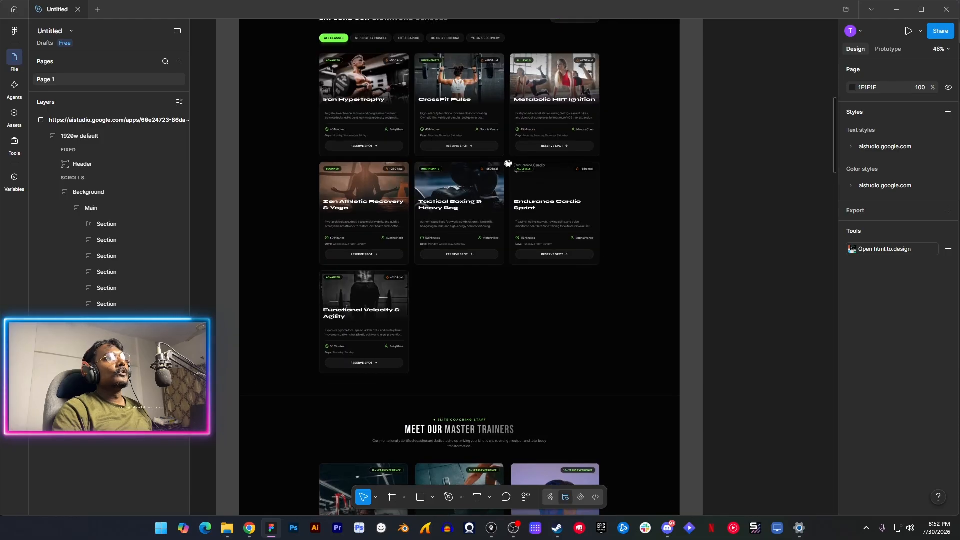
scroll(499, 209, up, 8)
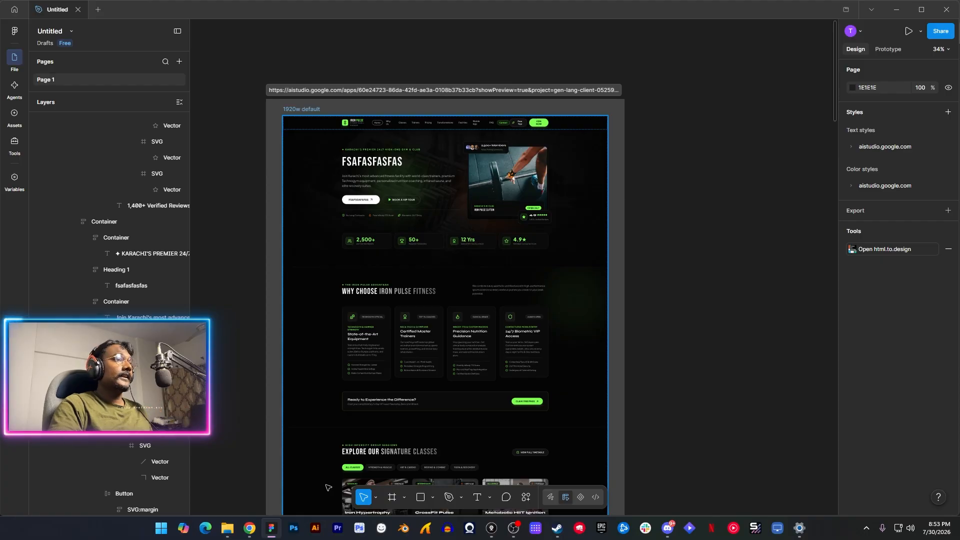
Step: Switch to the Iron Pulse Fitness preview in Chrome and exit its full-screen view
key(alt+Tab)
key(alt+Tab)
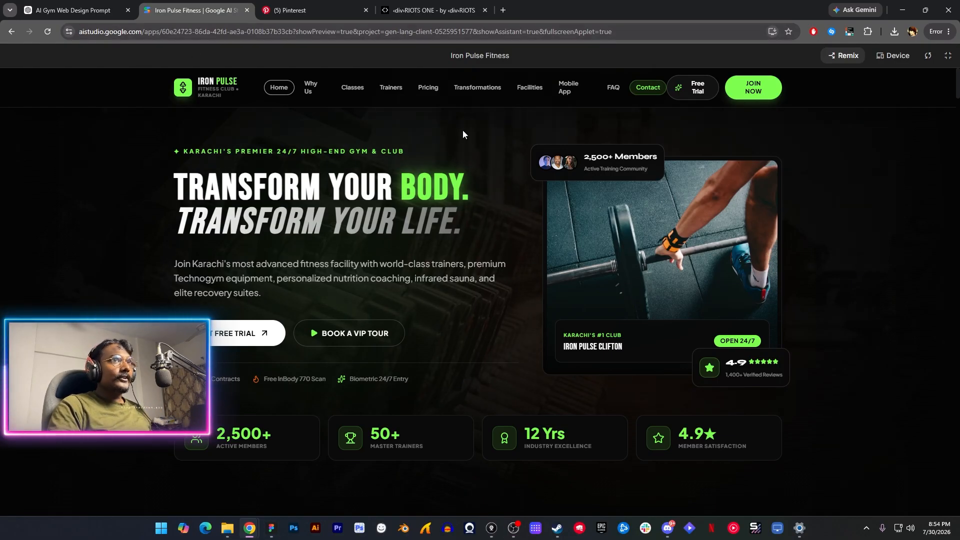
click(947, 56)
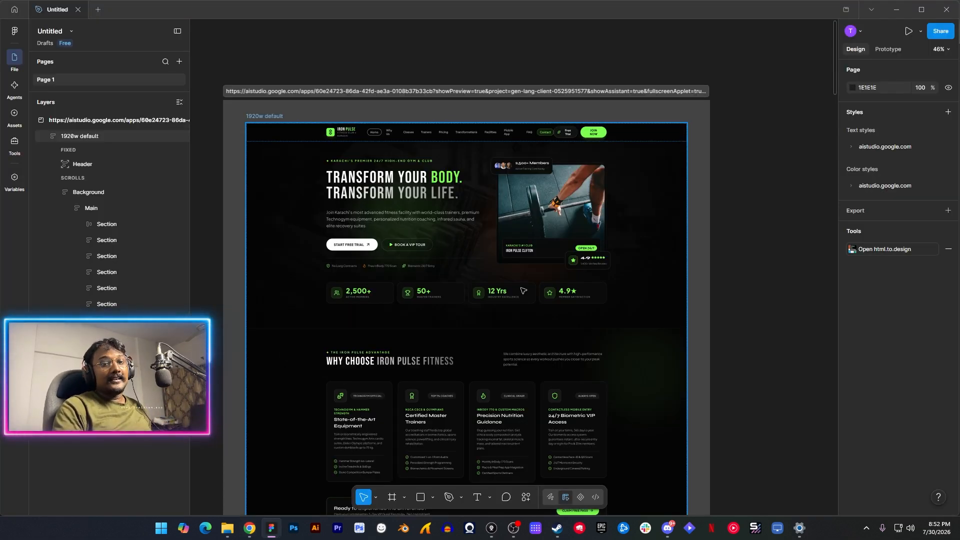
scroll(523, 290, down, 1)
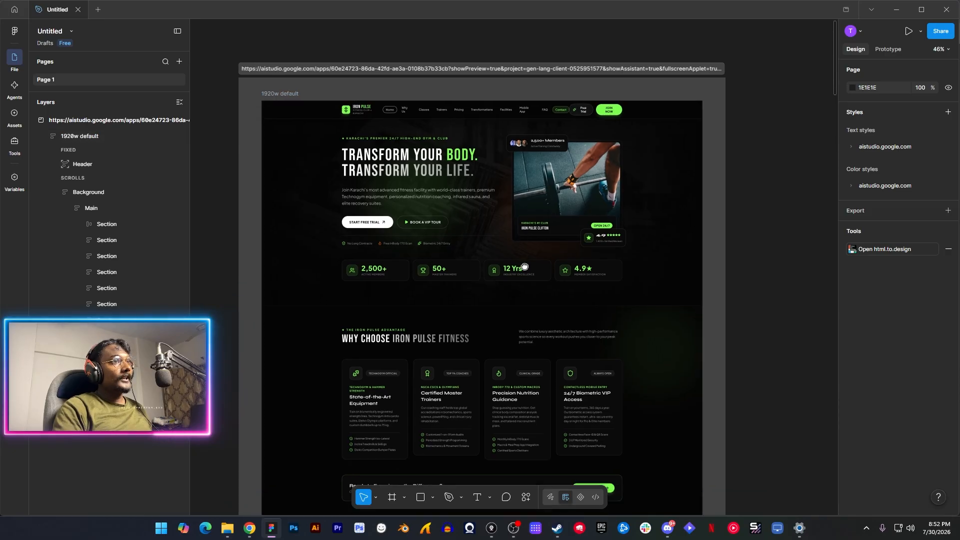